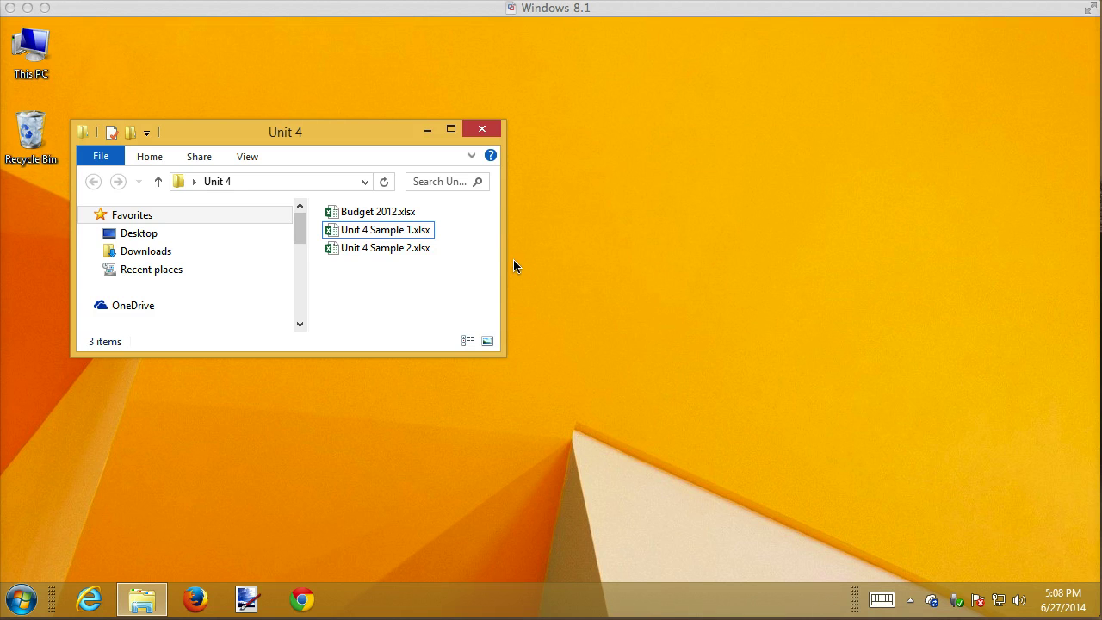
Step: Select the Unit 4 Sample 1.xlsx workbook in the Unit 4 folder window
left_click(385, 234)
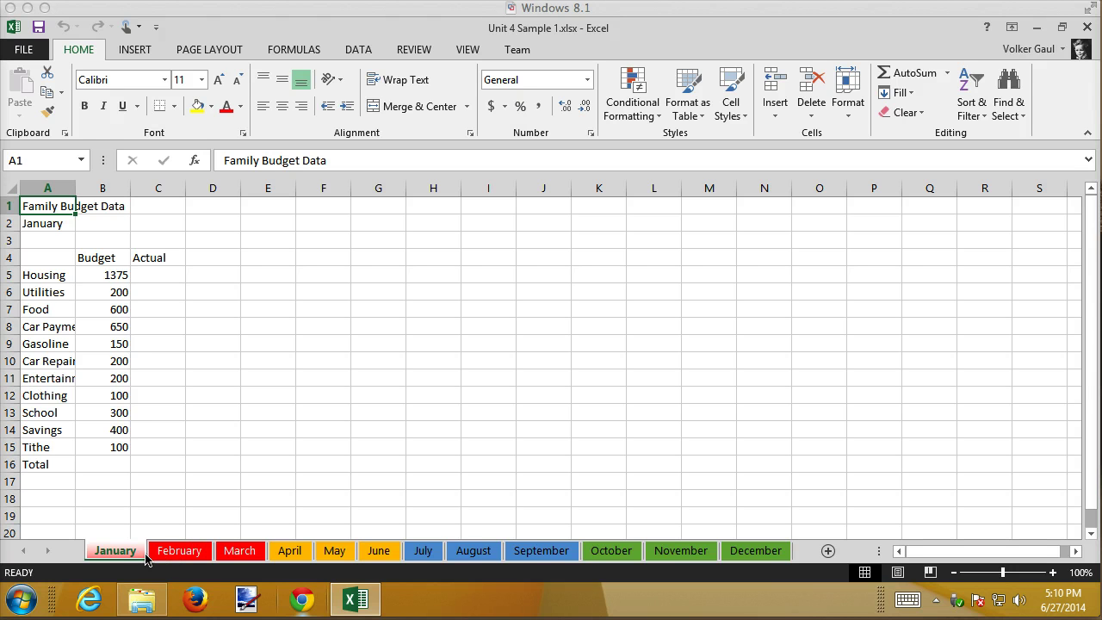
Step: Open Unit 4 Sample 1.xlsx in Excel and look over the January sheet and coloured month tabs
left_click(247, 551)
Step: Give the April sheet tab an orange colour
right_click(284, 551)
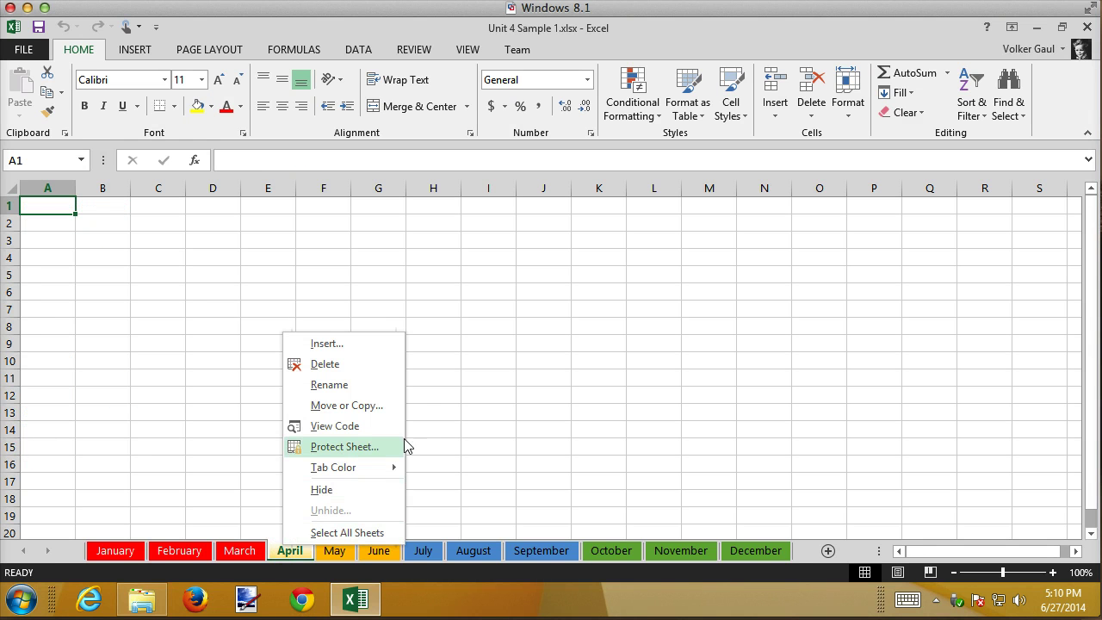
mouse_move(346, 471)
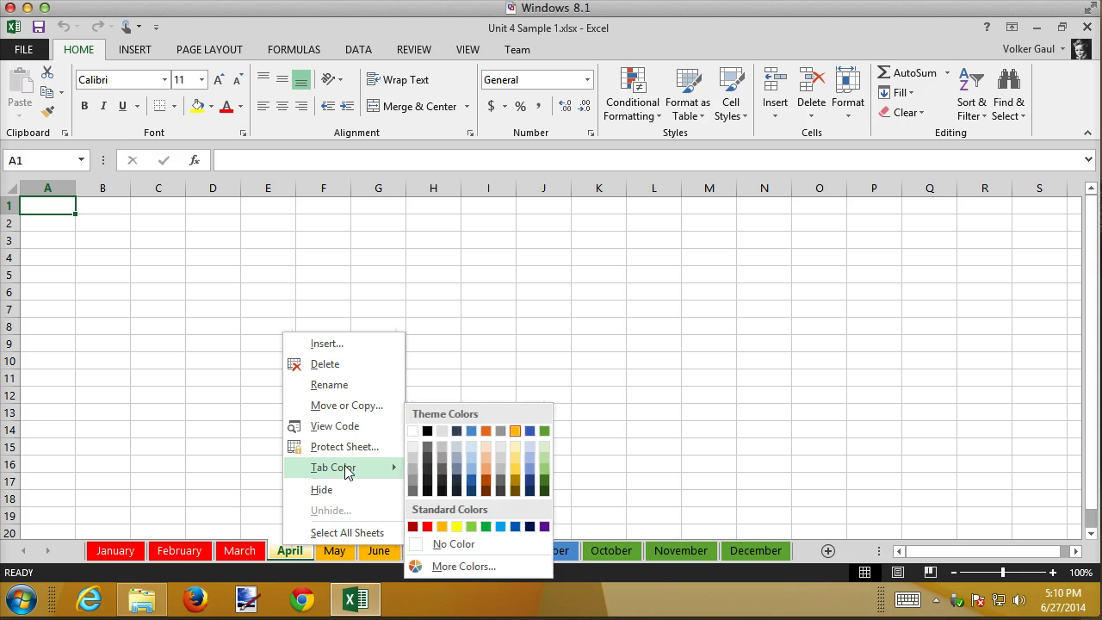
left_click(195, 448)
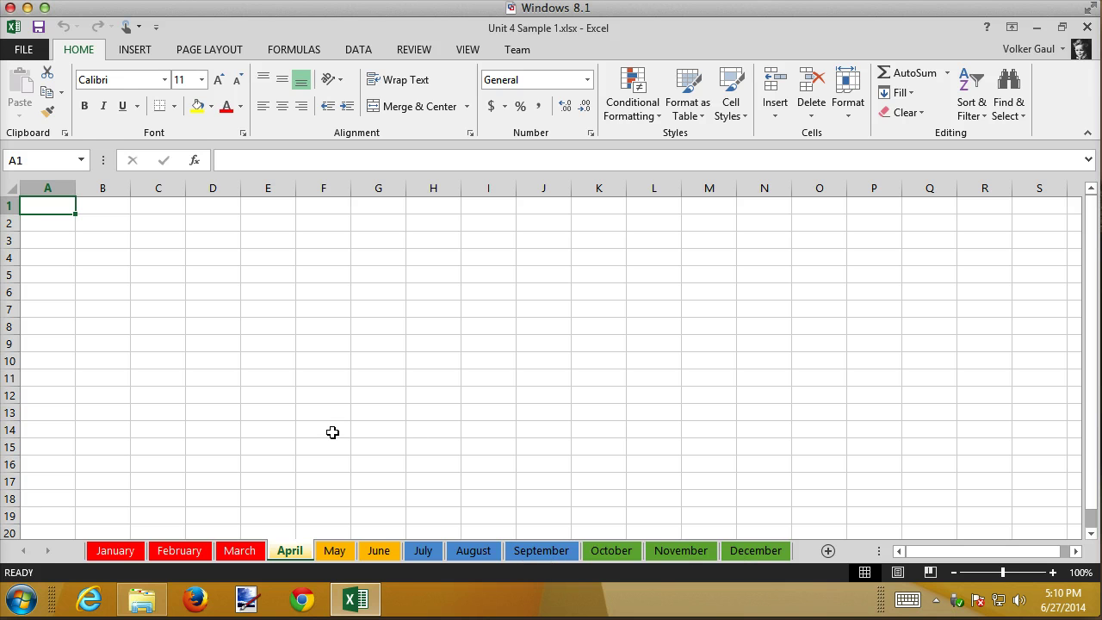
Step: Copy the January Family Budget Data table in A1:C16
left_click(122, 551)
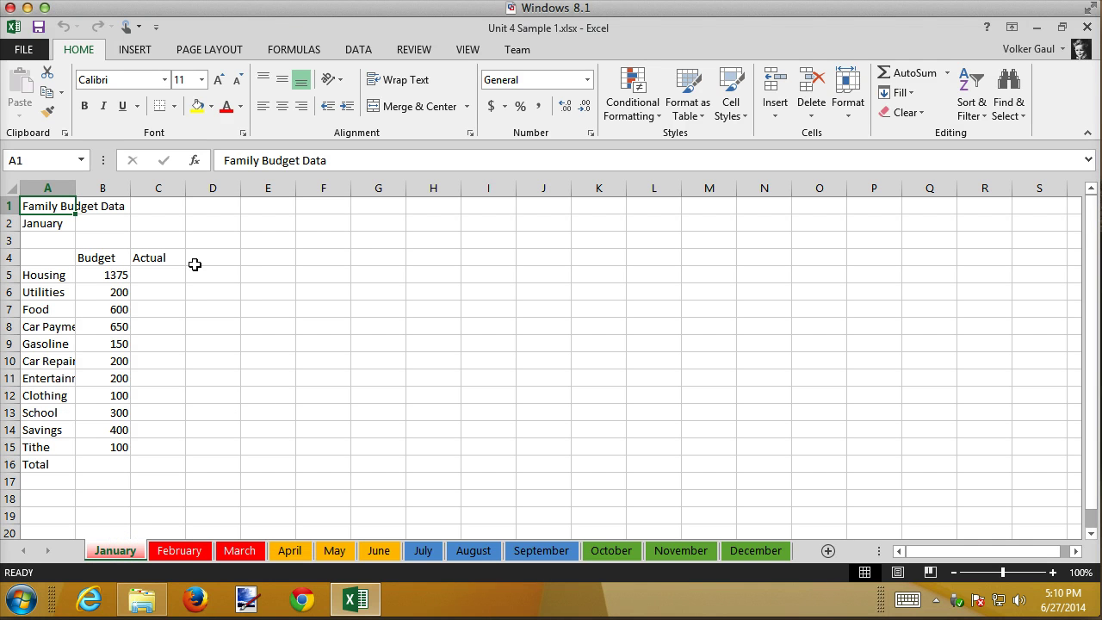
left_click_drag(146, 223, 140, 462)
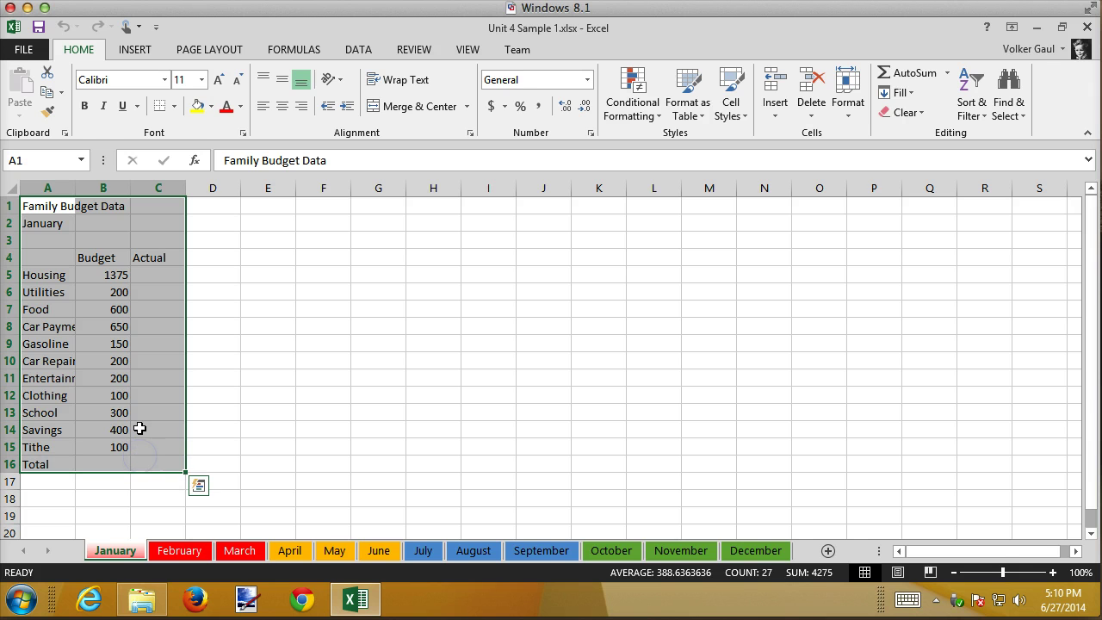
right_click(148, 343)
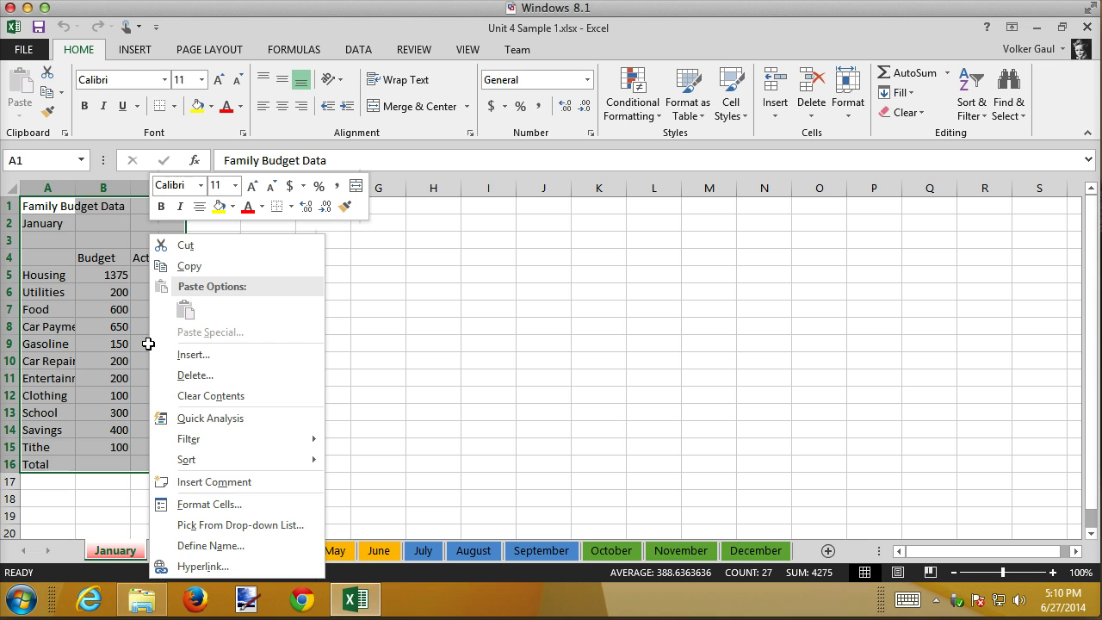
left_click(192, 265)
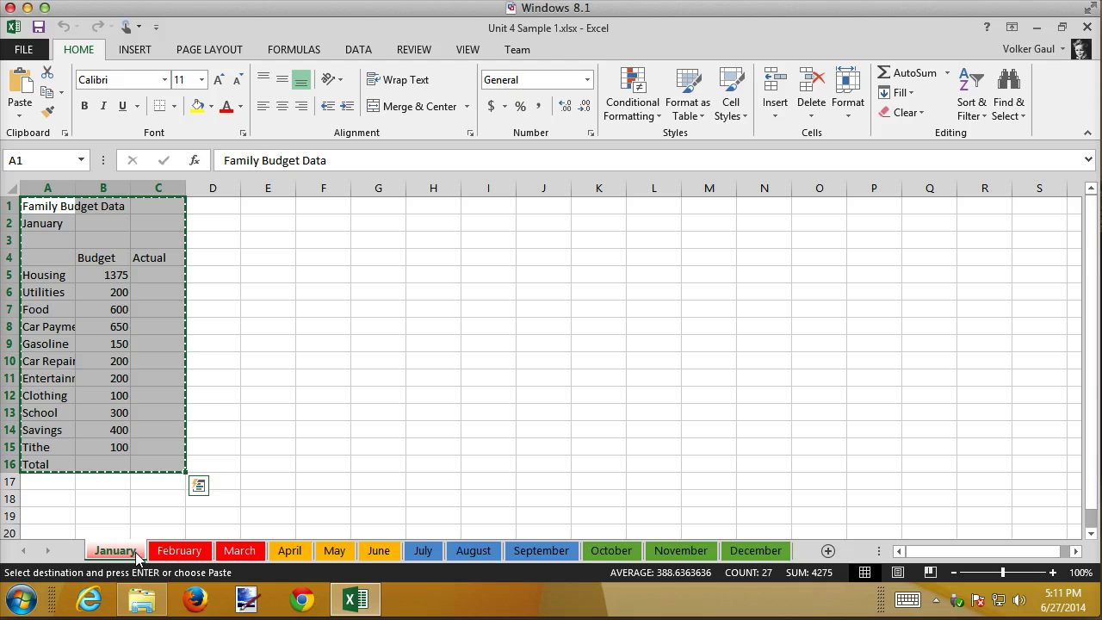
Step: Group the February through December sheets and paste the budget table at A1
left_click(181, 551)
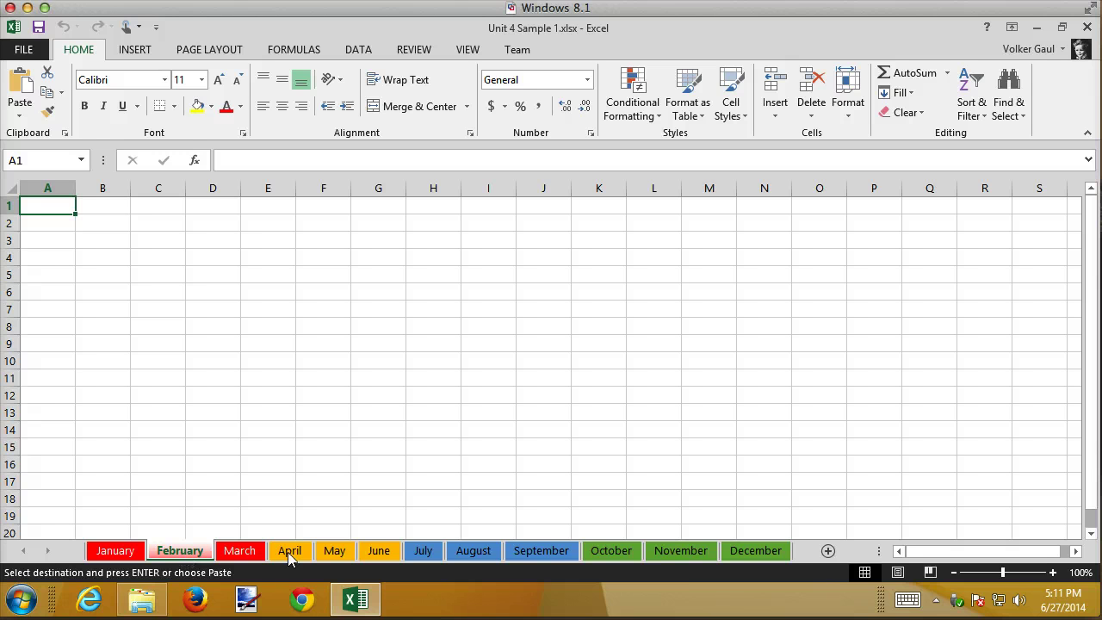
left_click(756, 552, "shift")
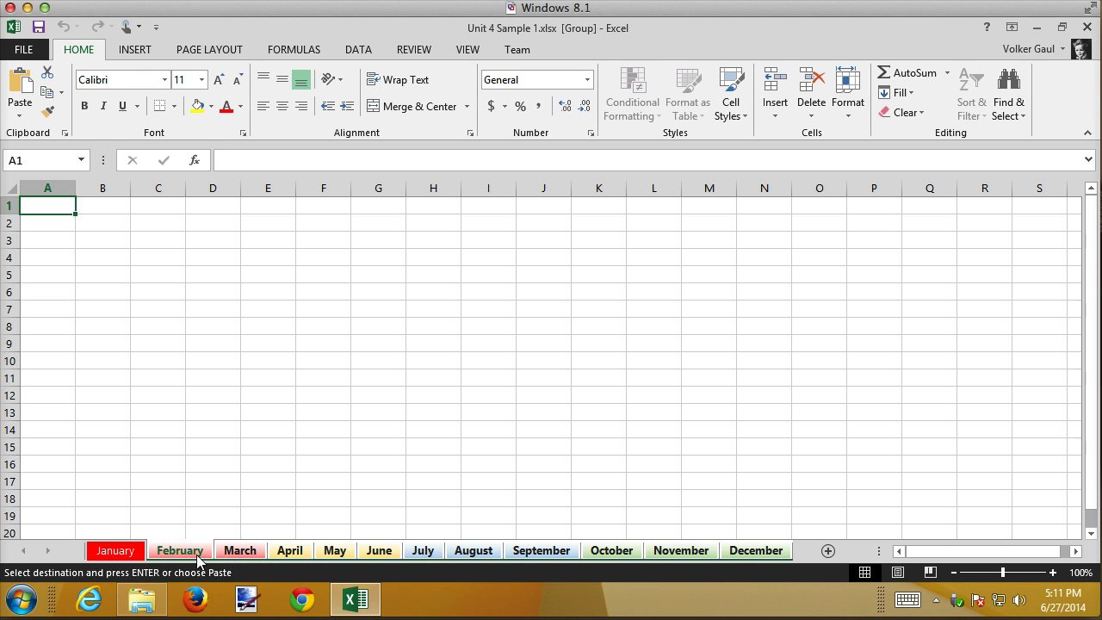
left_click(127, 553)
left_click(209, 555)
right_click(44, 211)
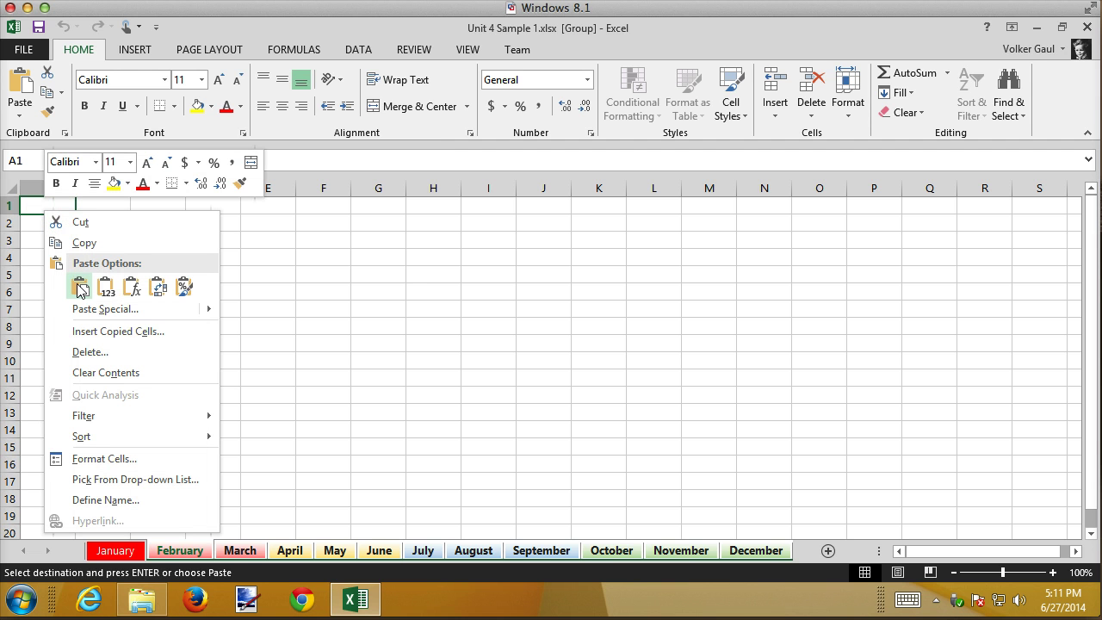
left_click(79, 288)
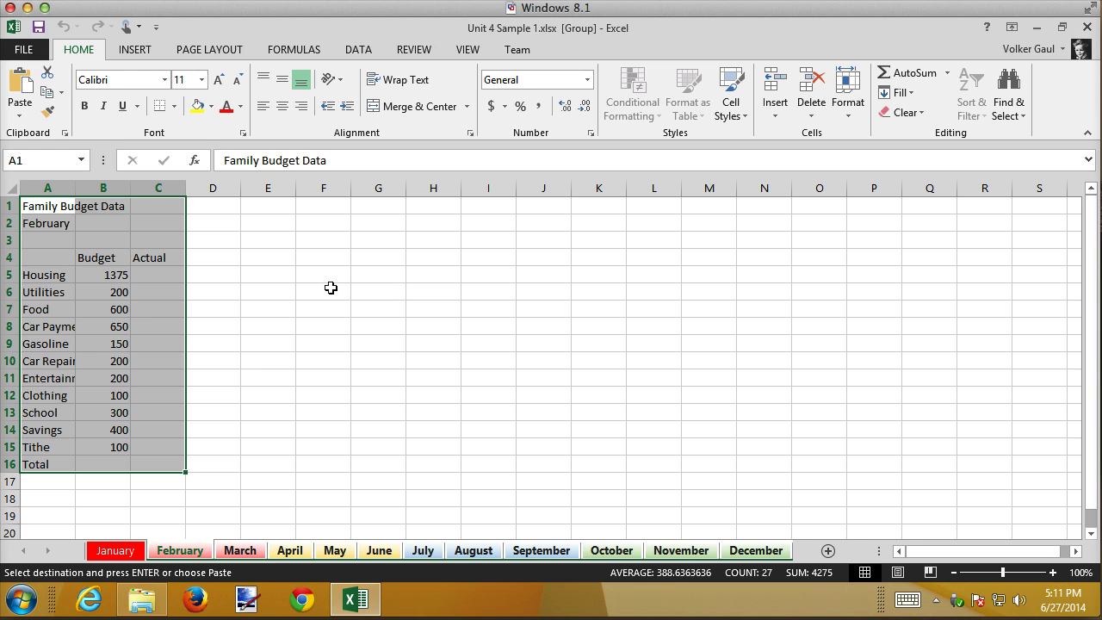
Step: Check the A2 CELL("filename") formula shows August, April and November on those sheets
left_click(52, 224)
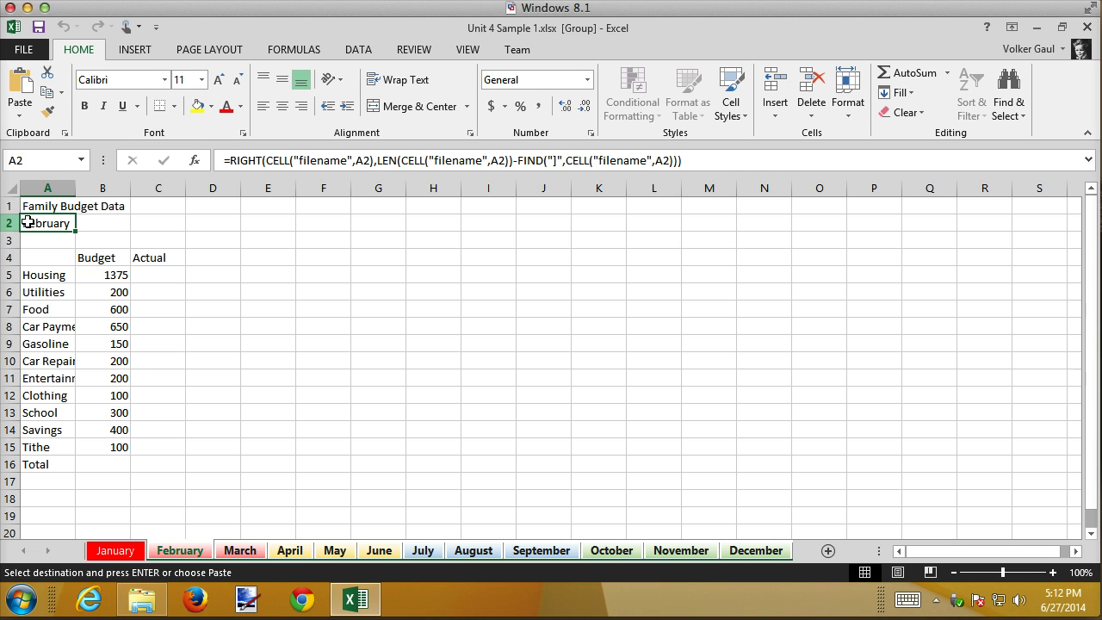
left_click(496, 552)
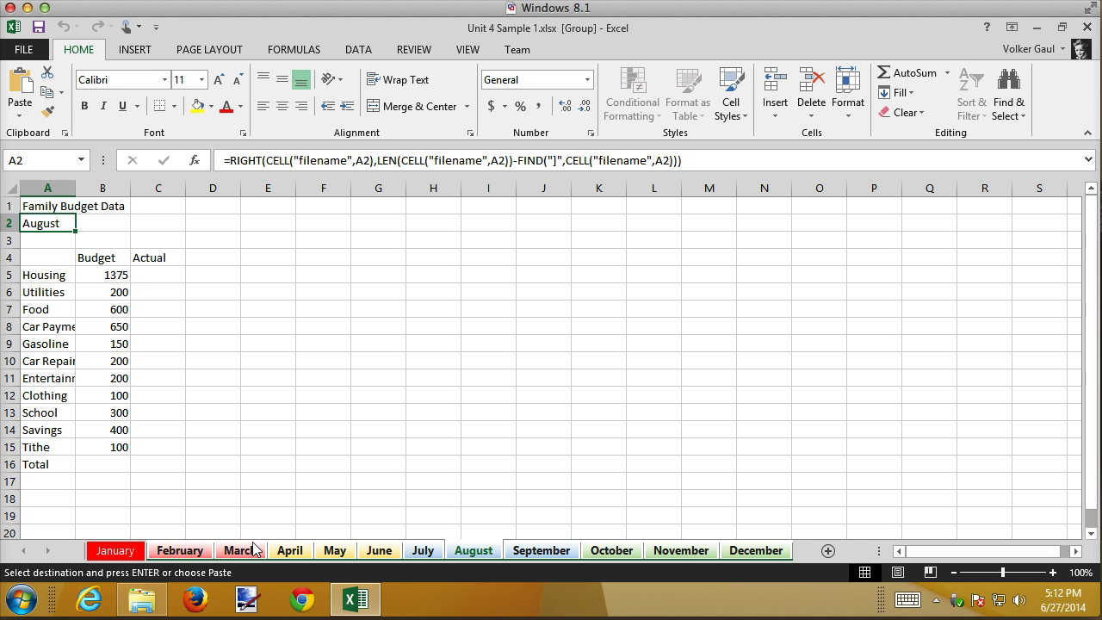
left_click(290, 551)
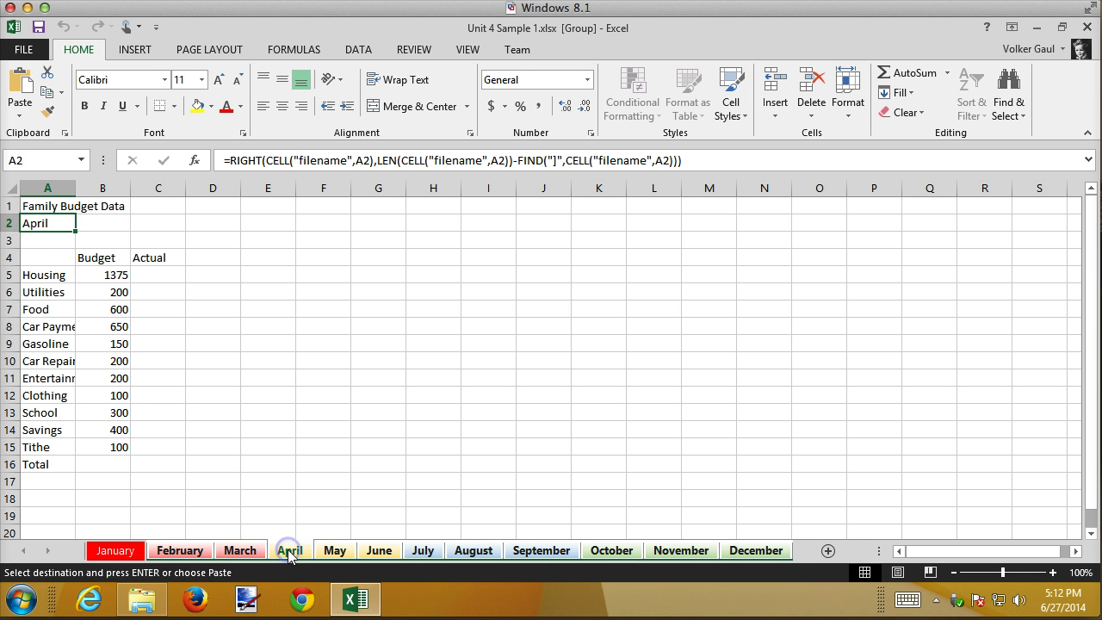
left_click(677, 556)
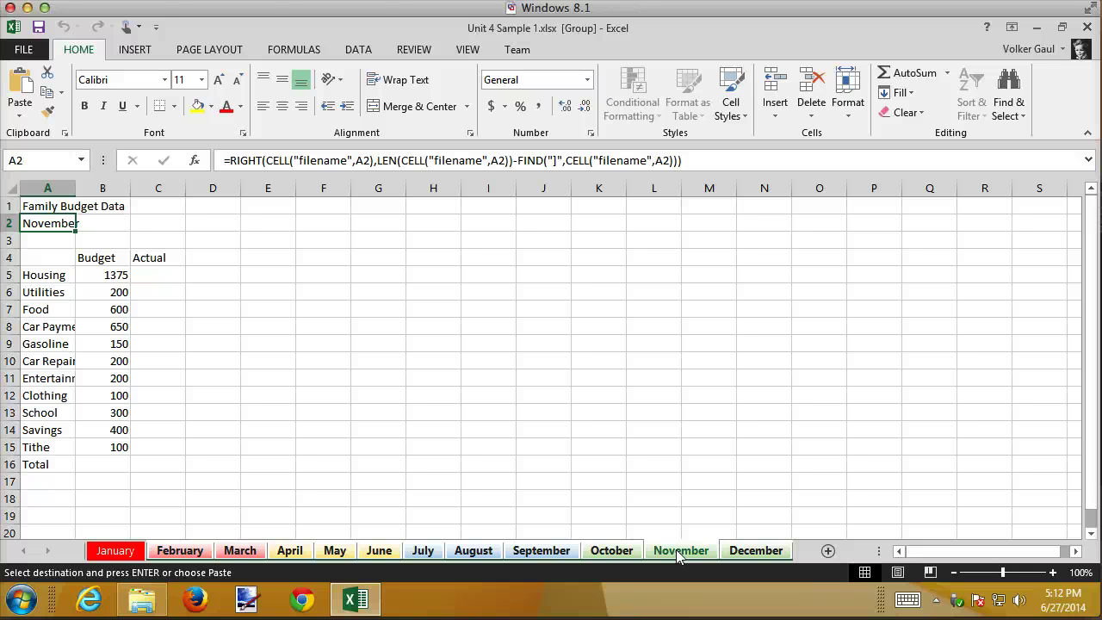
Step: Ungroup the month sheets, return to January and cancel the pending table copy
right_click(678, 554)
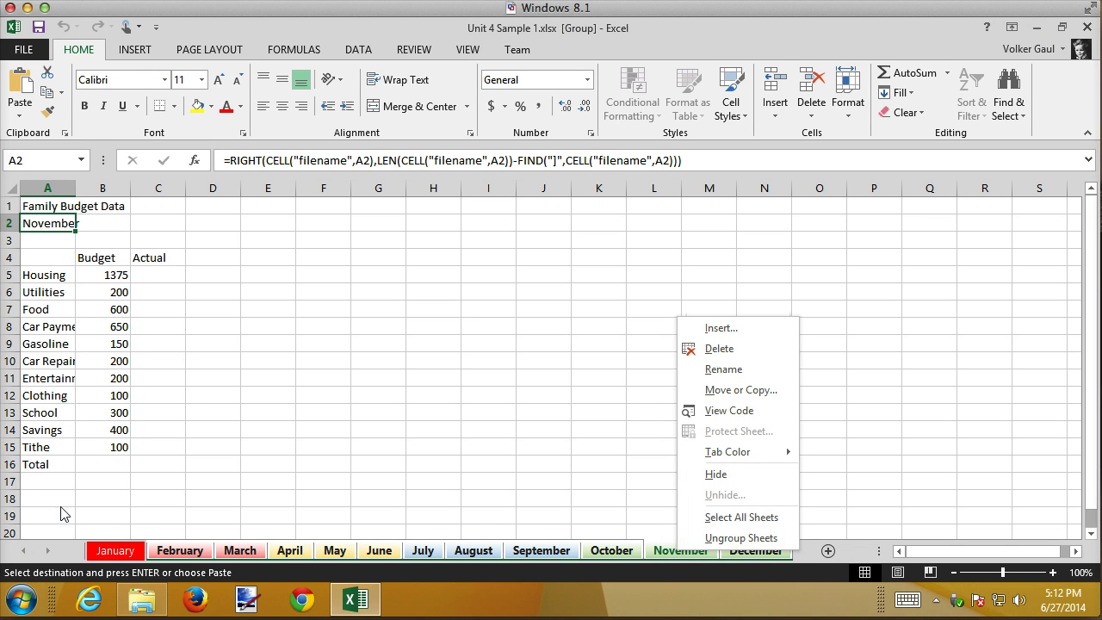
left_click(110, 556)
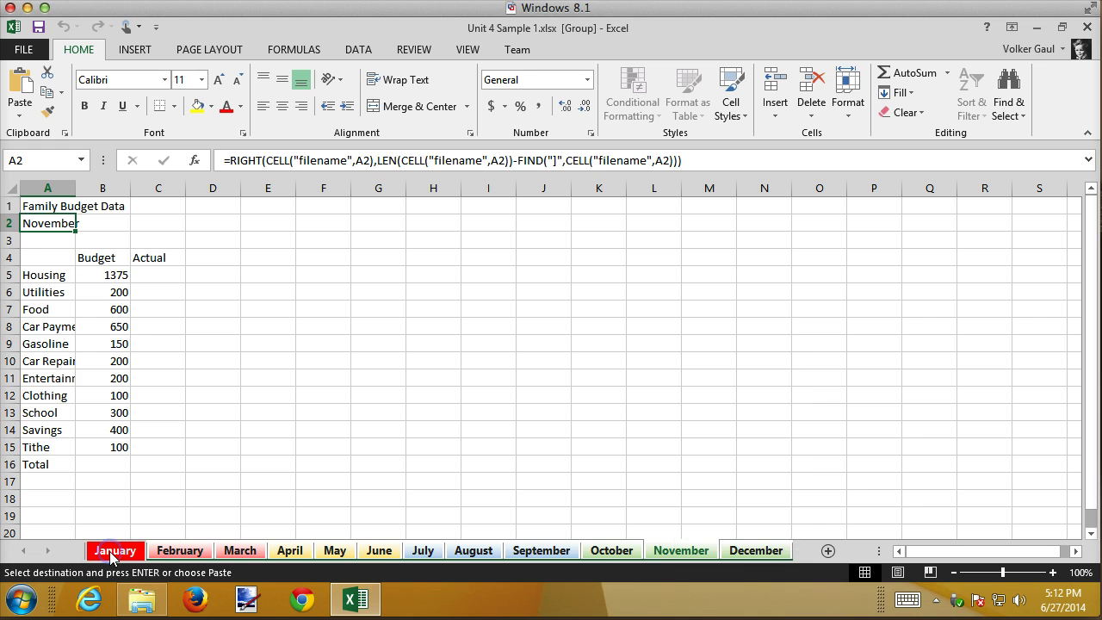
left_click(112, 554)
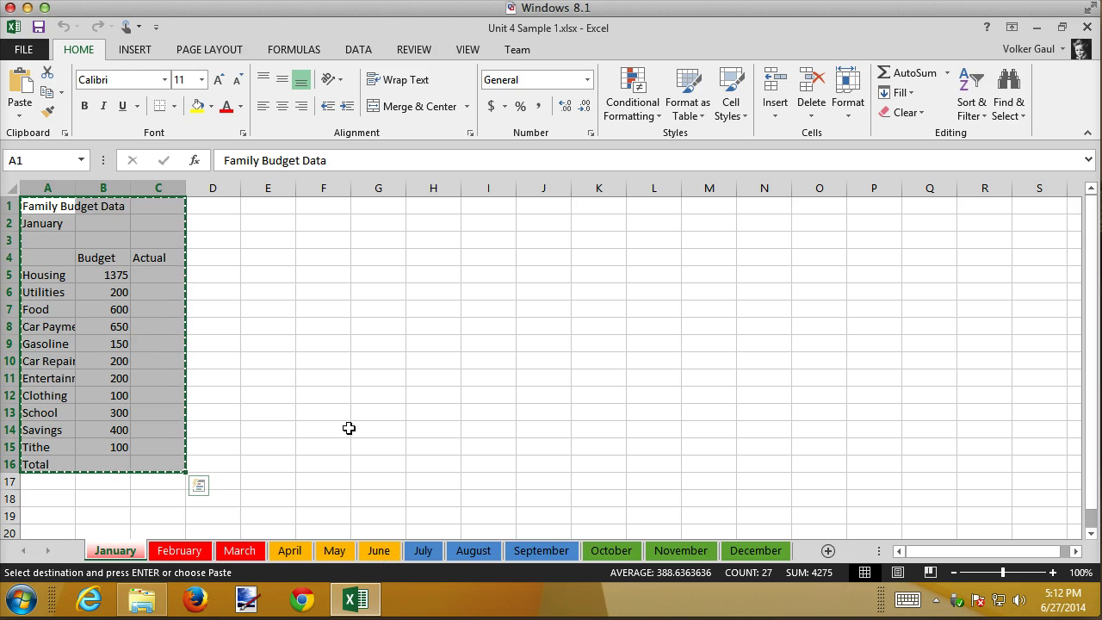
left_click_drag(215, 275, 276, 275)
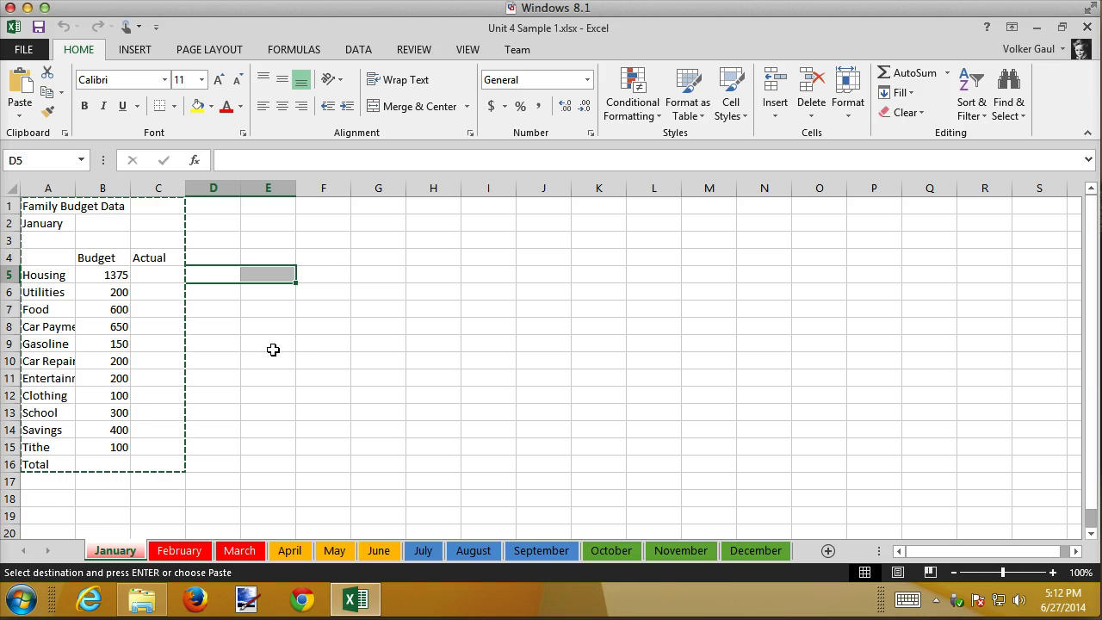
key("Escape")
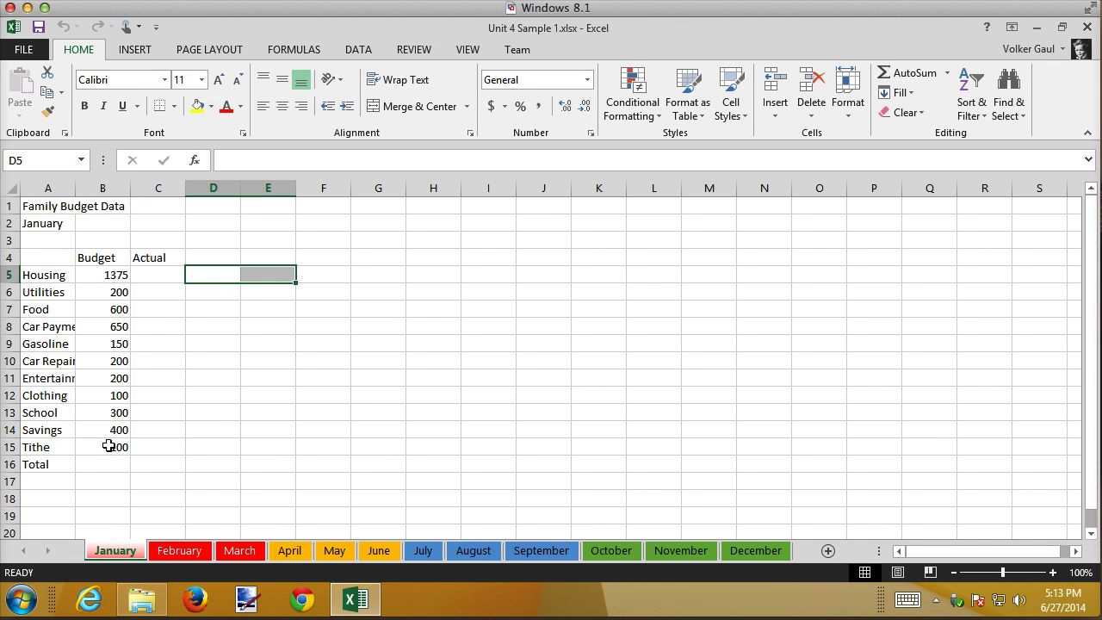
Step: Check April's pasted data, then group all twelve month sheets from January
left_click(293, 552)
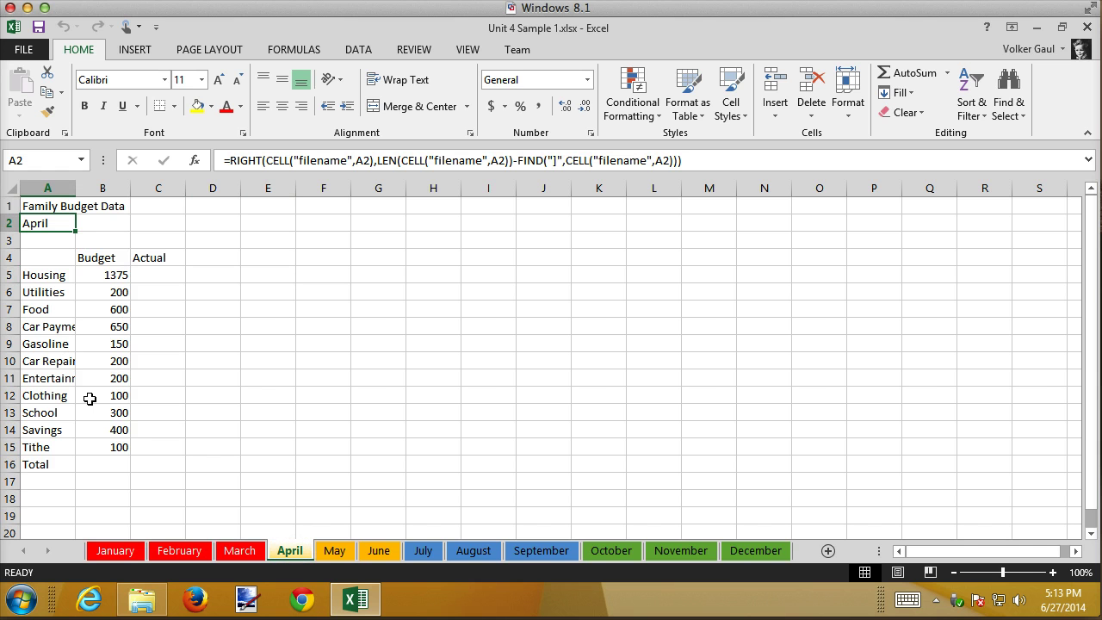
left_click(127, 554)
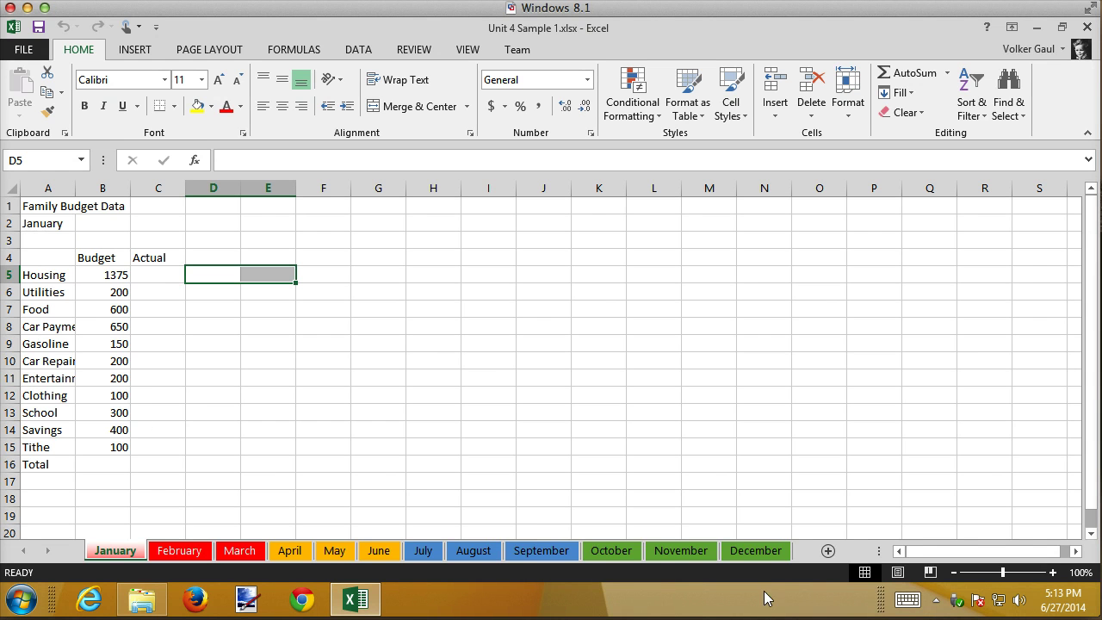
left_click(765, 551, "shift")
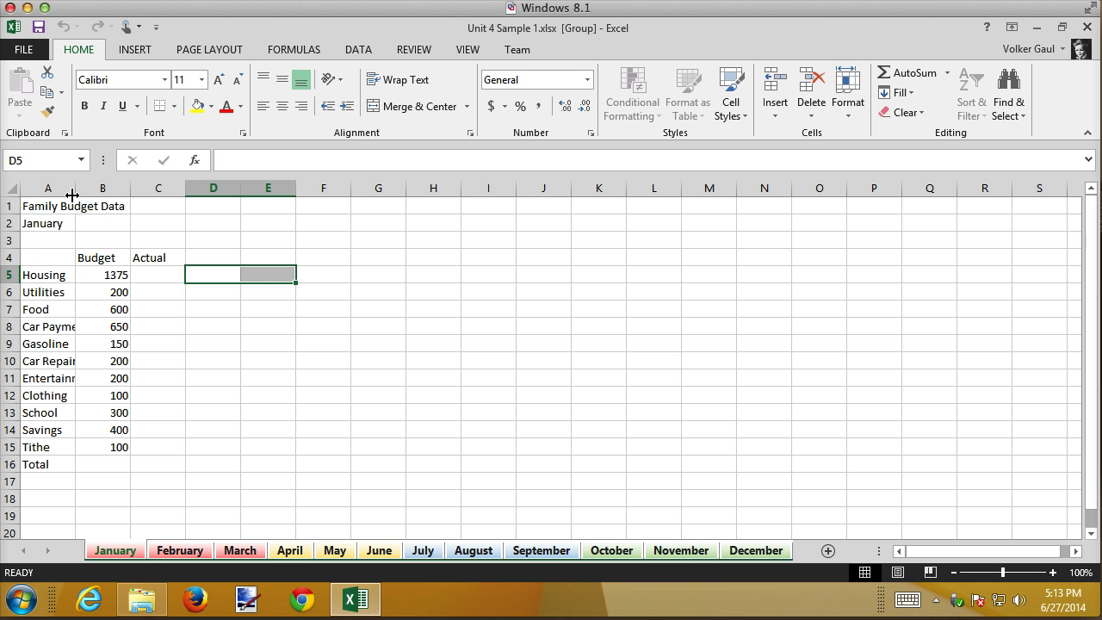
Step: Widen column A so Car Payment and Entertainment fit in full
left_click_drag(75, 192, 107, 191)
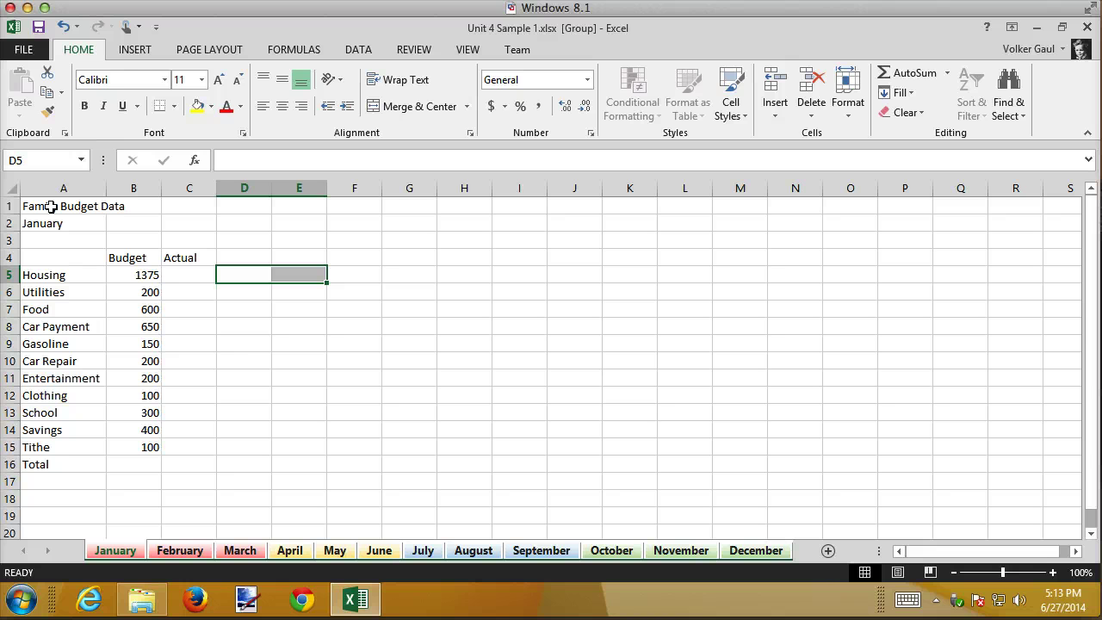
Step: Set the title and month cells A1:A2 in Cooper Black at 24 pt
left_click_drag(51, 207, 49, 223)
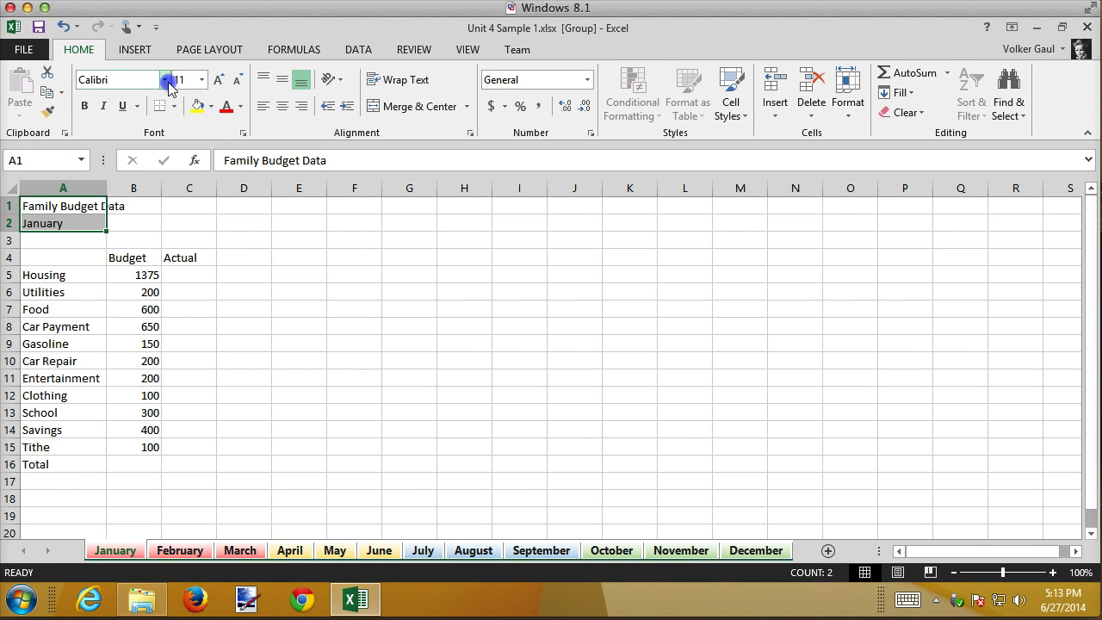
left_click(164, 80)
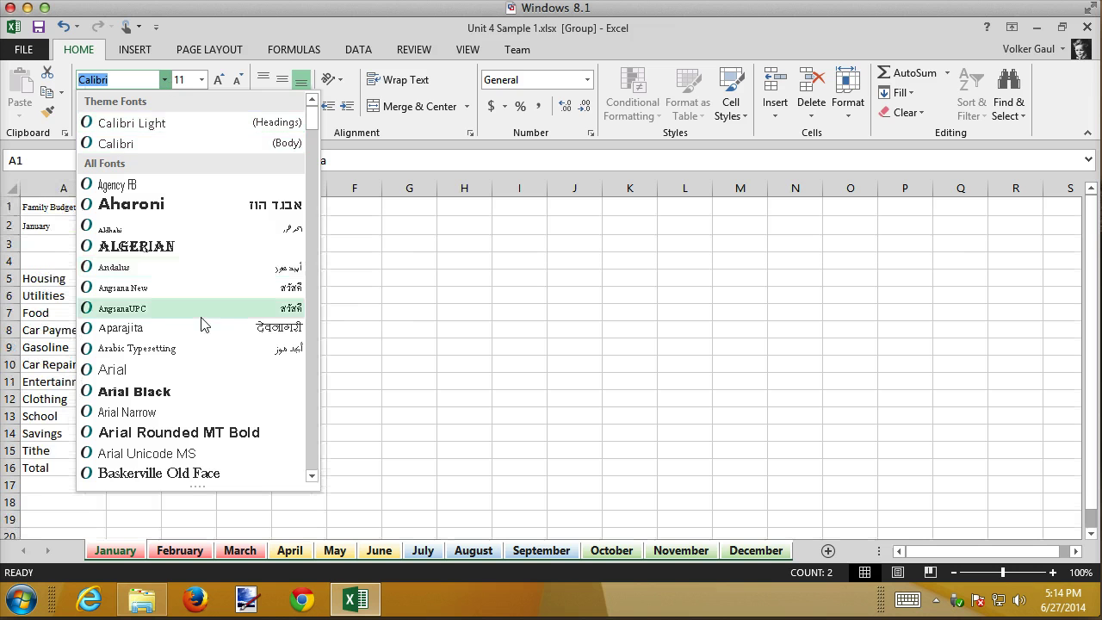
scroll(201, 325, "down", 7)
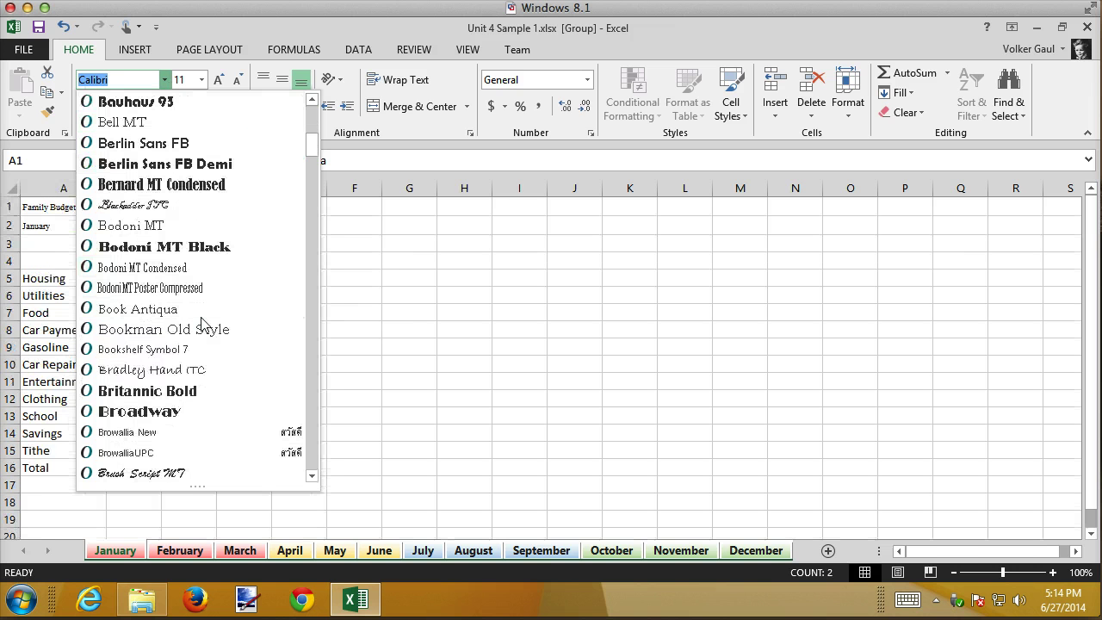
scroll(202, 325, "down", 8)
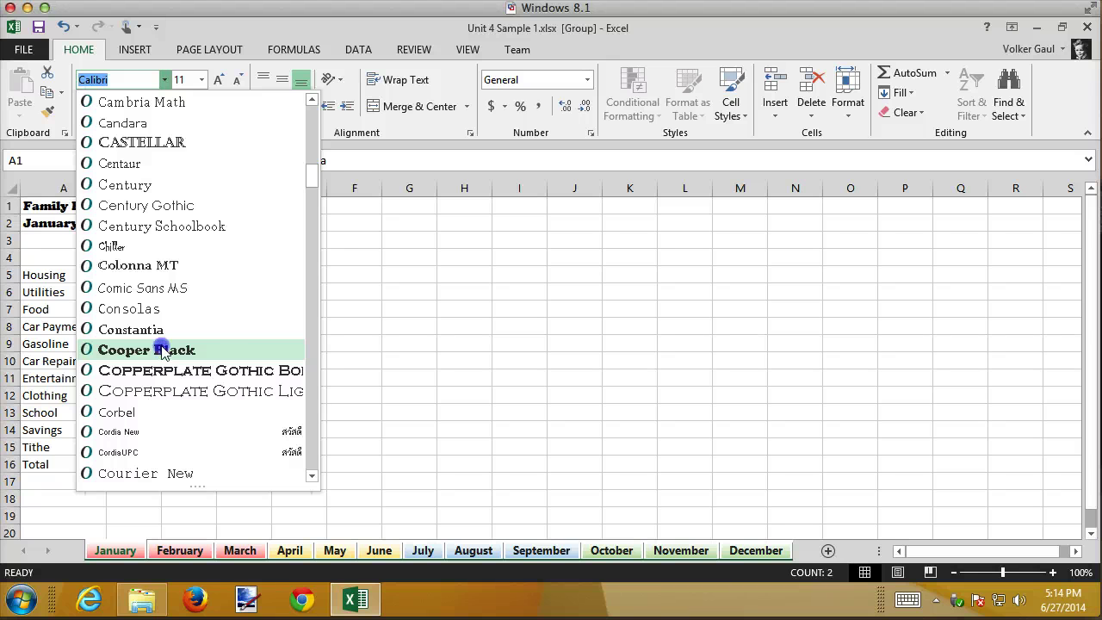
left_click(162, 351)
left_click(201, 80)
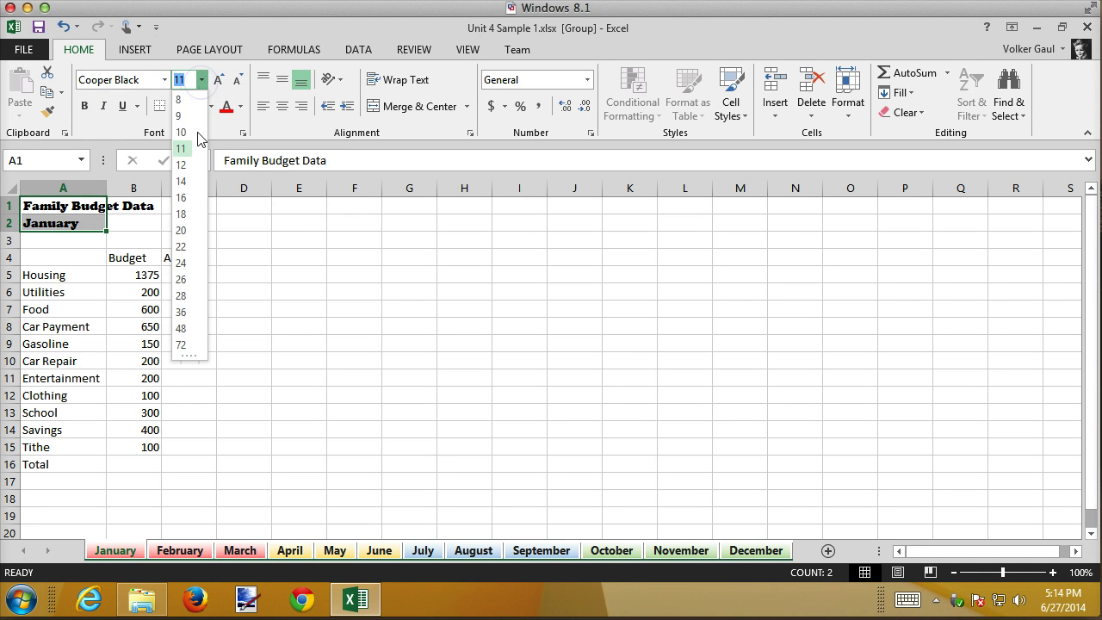
left_click(182, 262)
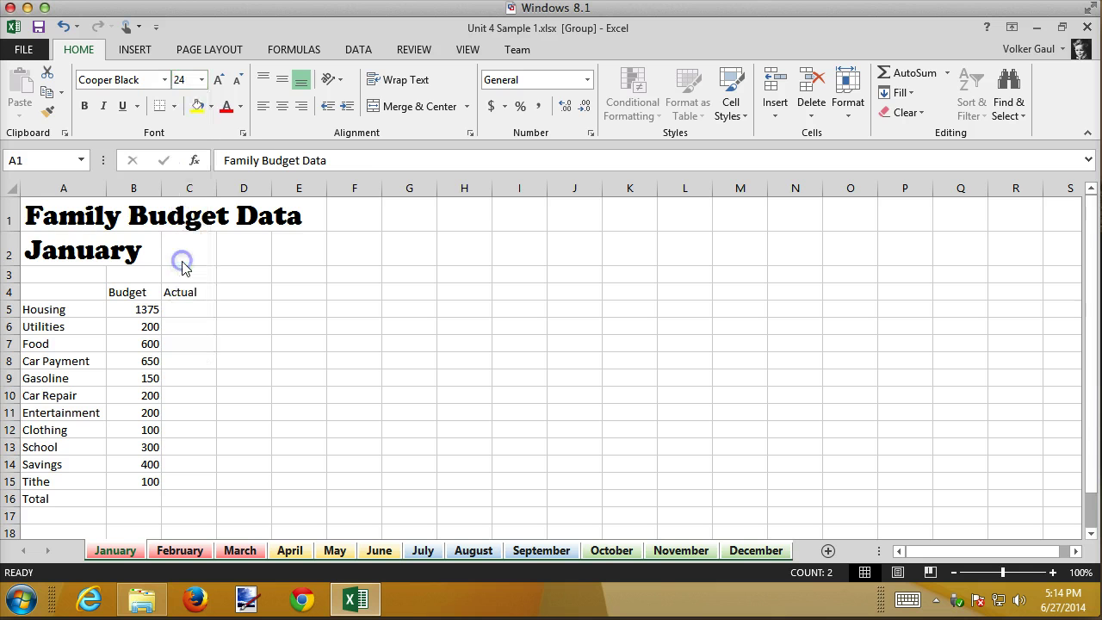
Step: Reduce the month name in A2 to 20 pt, then select A1:F1
left_click(49, 254)
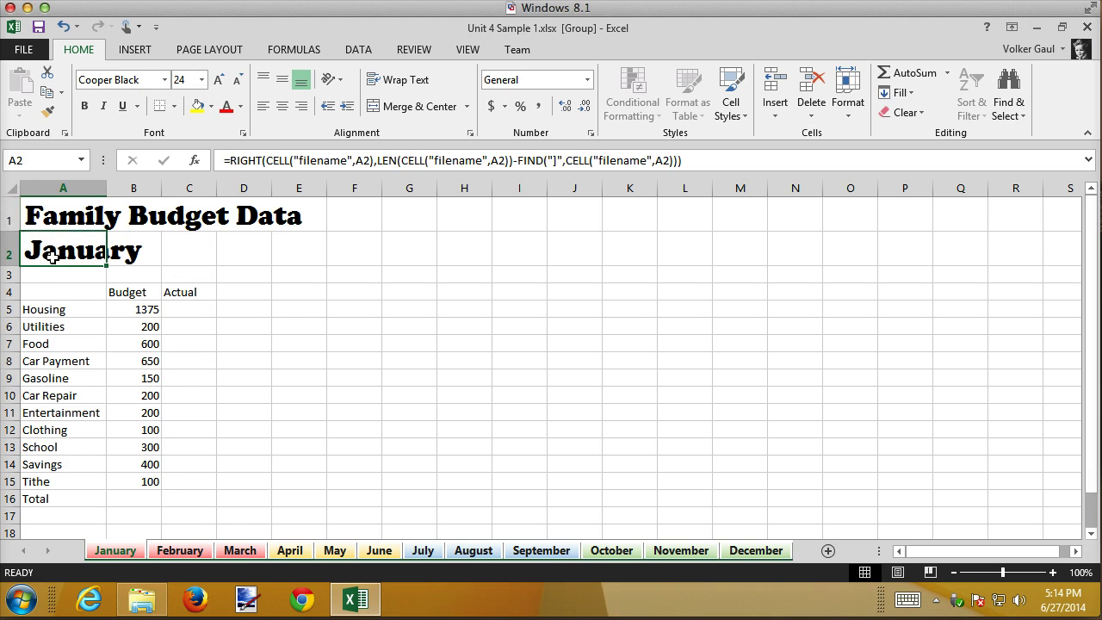
left_click(241, 80)
left_click(241, 80)
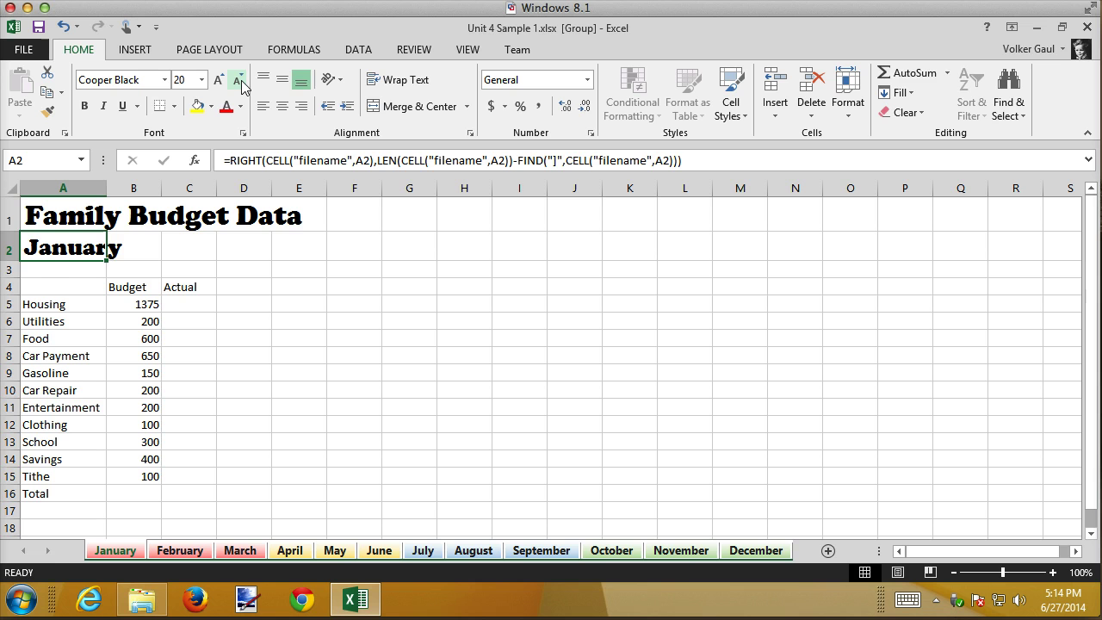
left_click(33, 216)
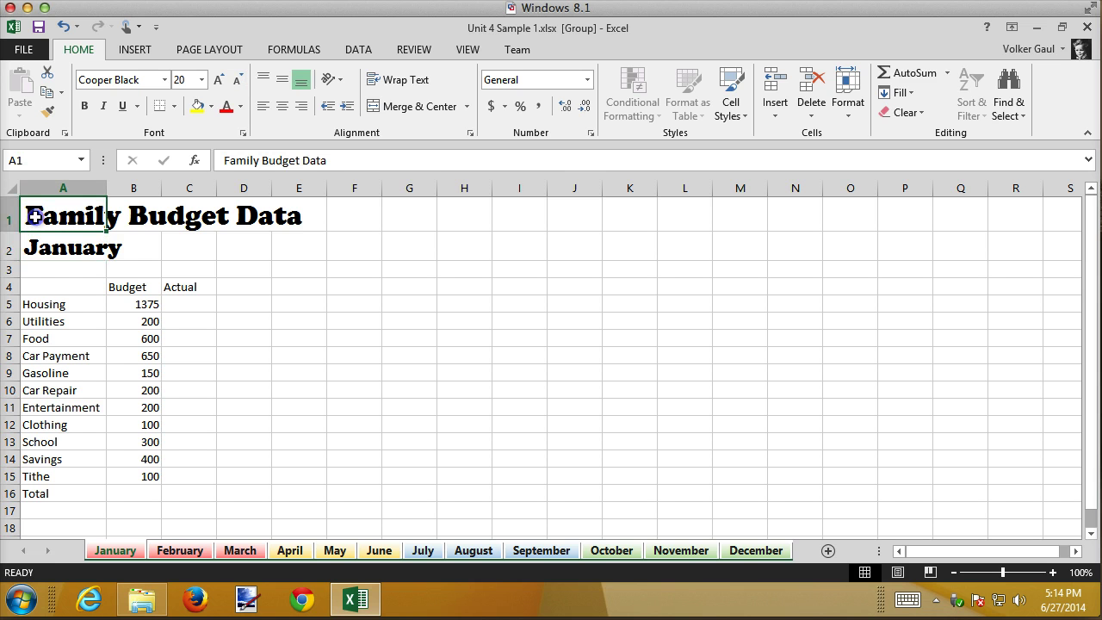
left_click_drag(34, 216, 345, 212)
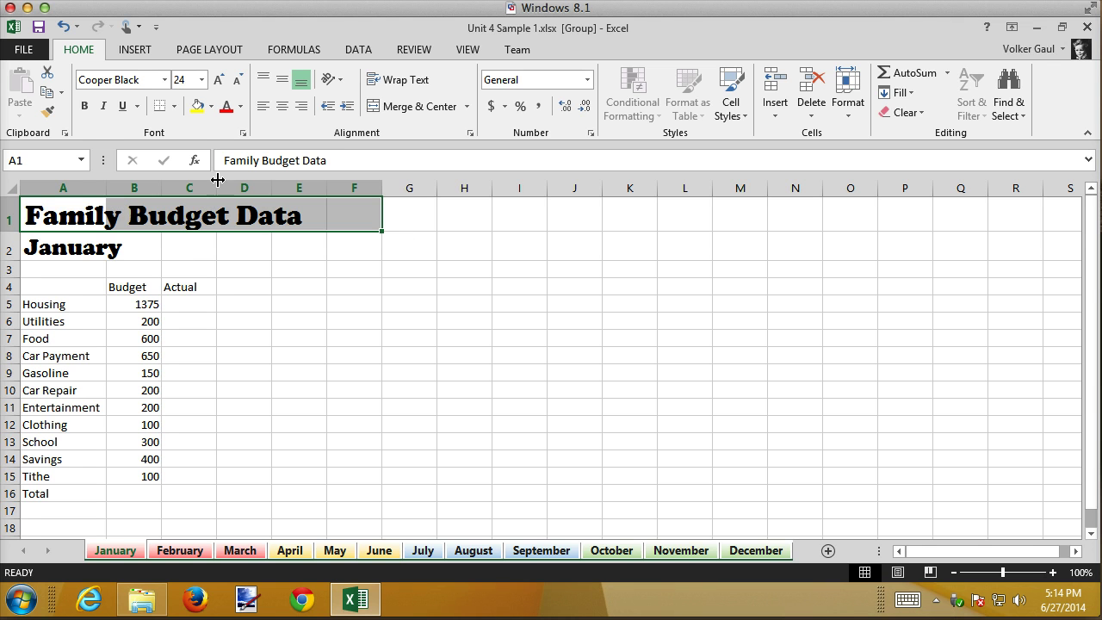
Step: Merge and centre the title across A1:F1 and January across A2:F2
left_click(419, 107)
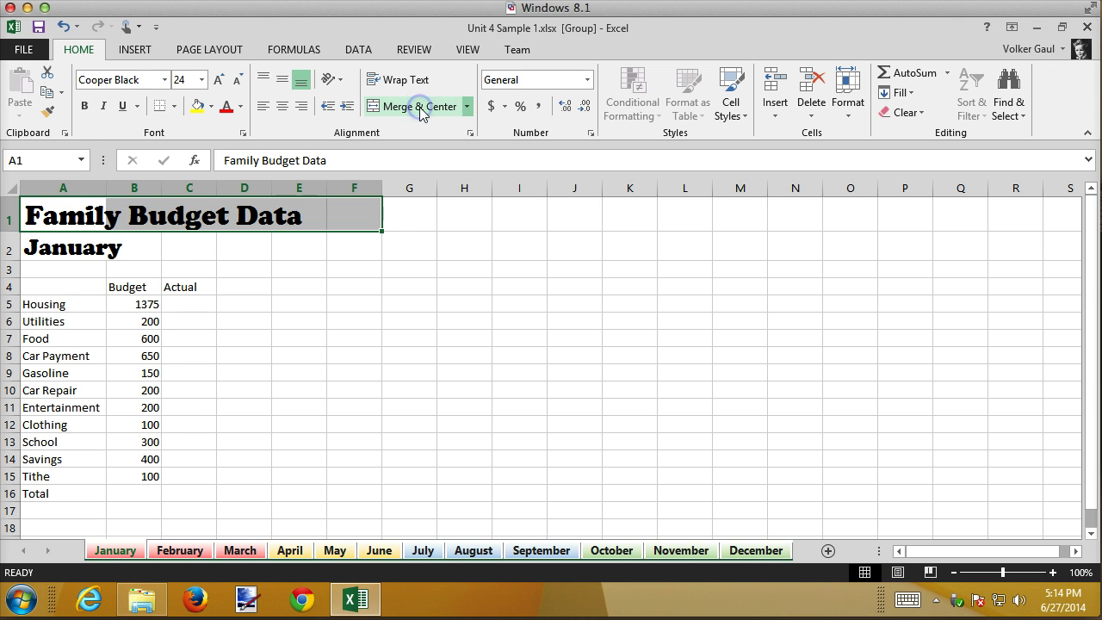
left_click_drag(41, 246, 348, 248)
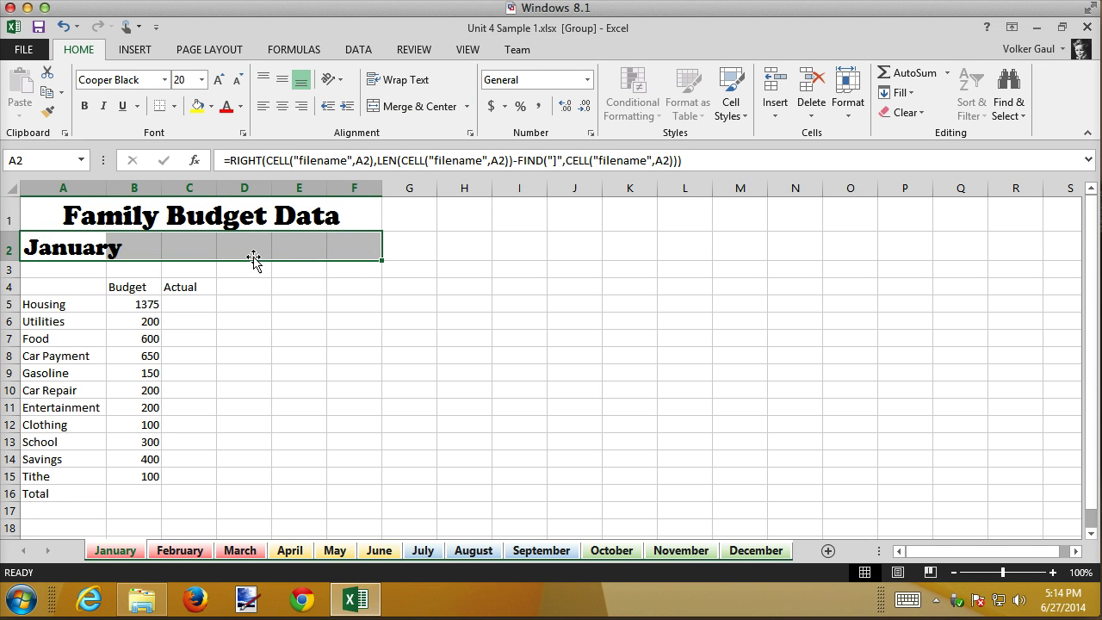
left_click(399, 106)
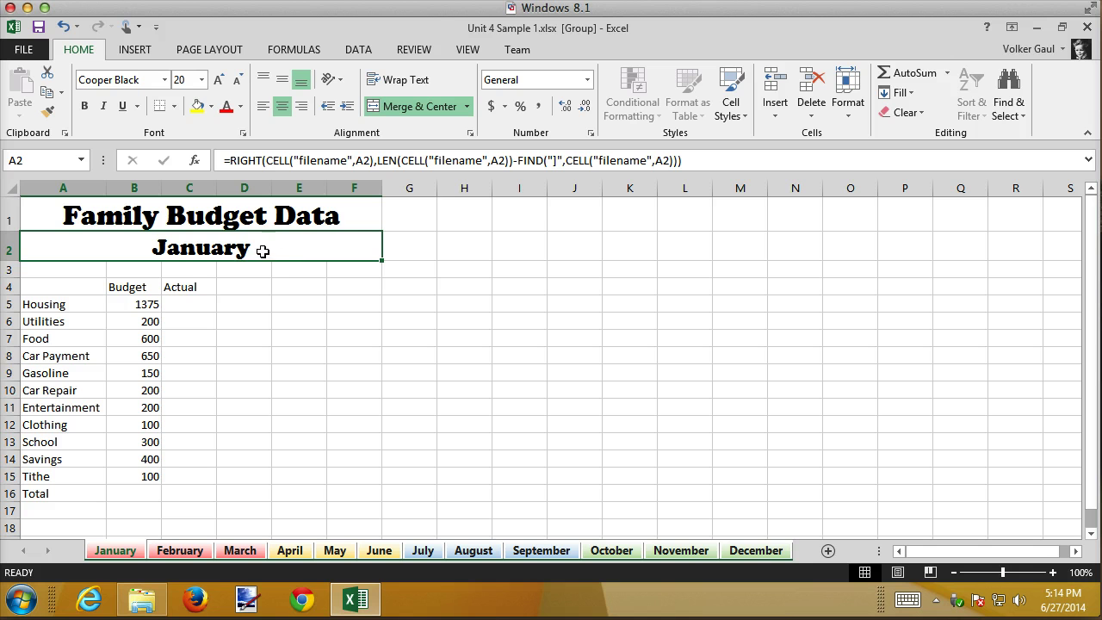
Step: Give the January month band a dark blue fill with white text
left_click(211, 107)
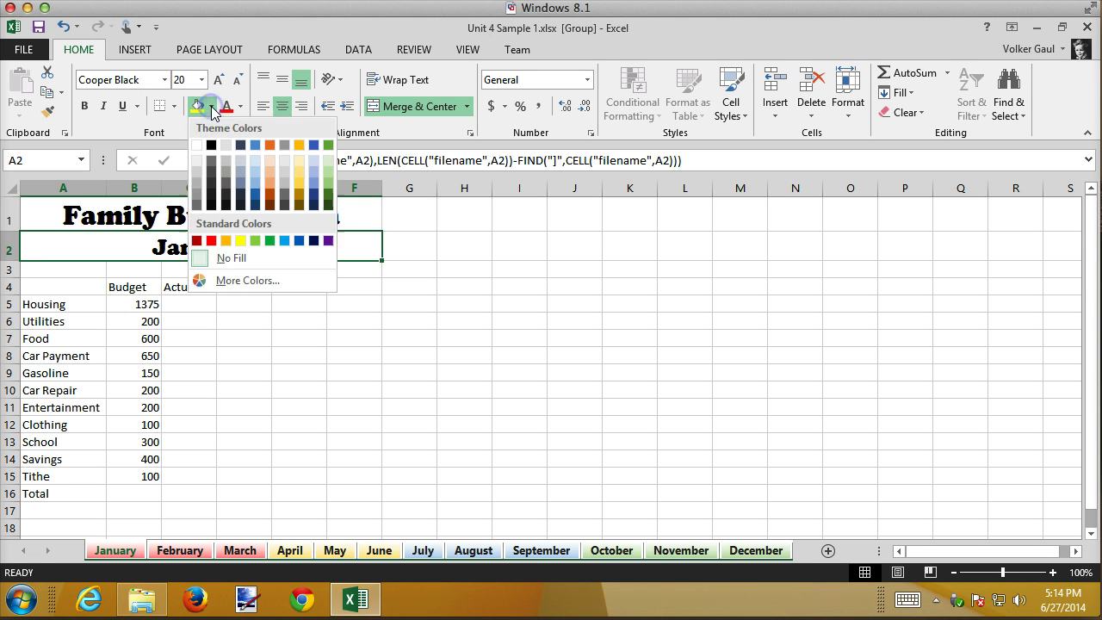
left_click(314, 196)
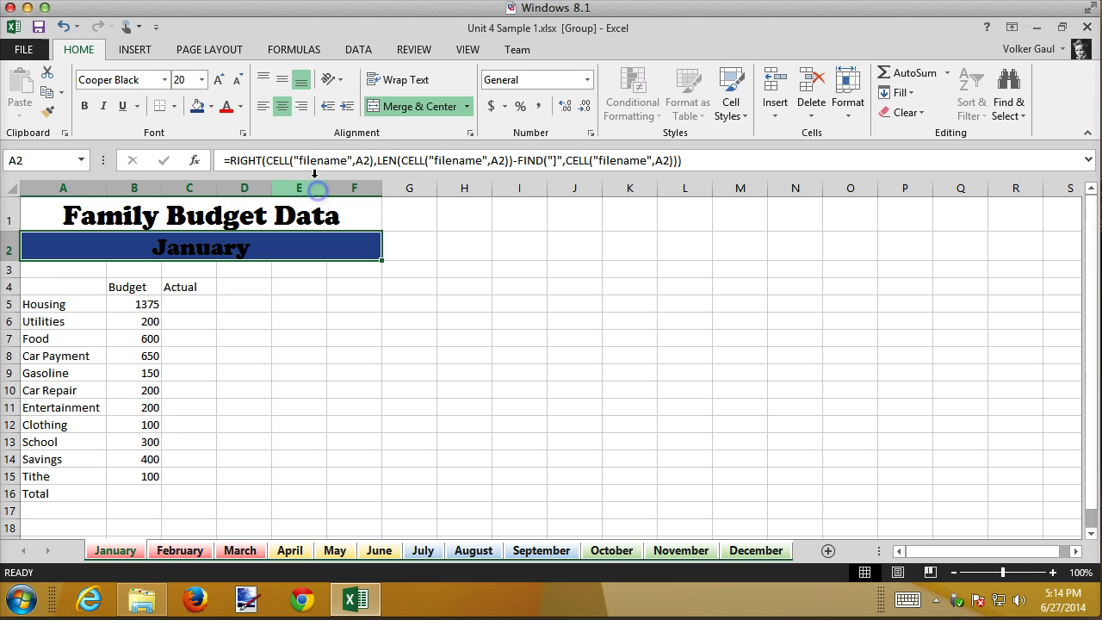
left_click(241, 106)
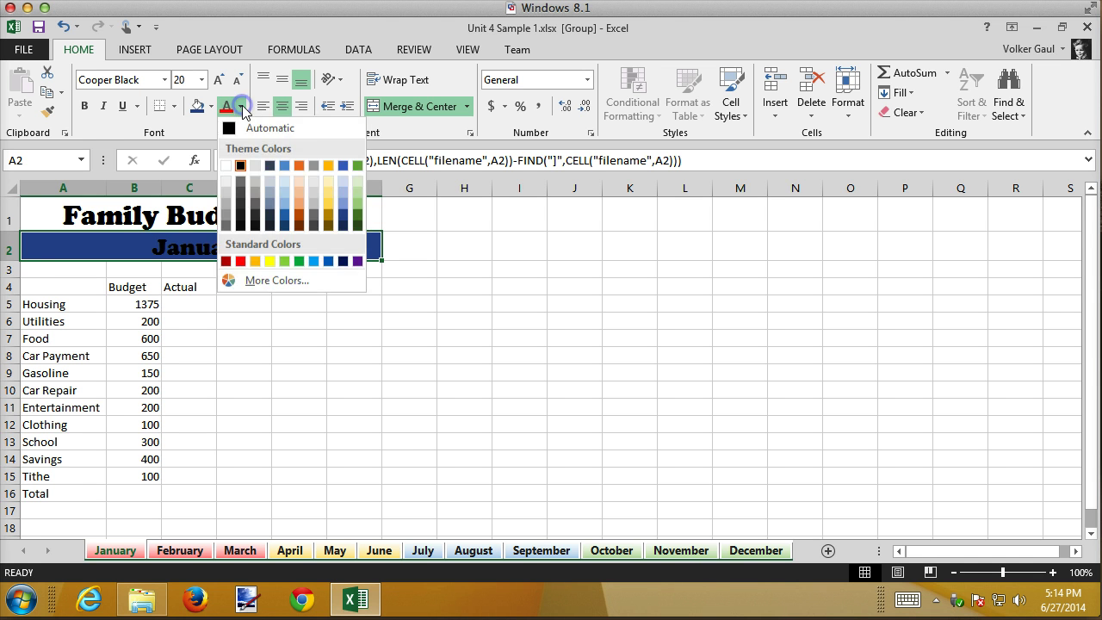
left_click(230, 165)
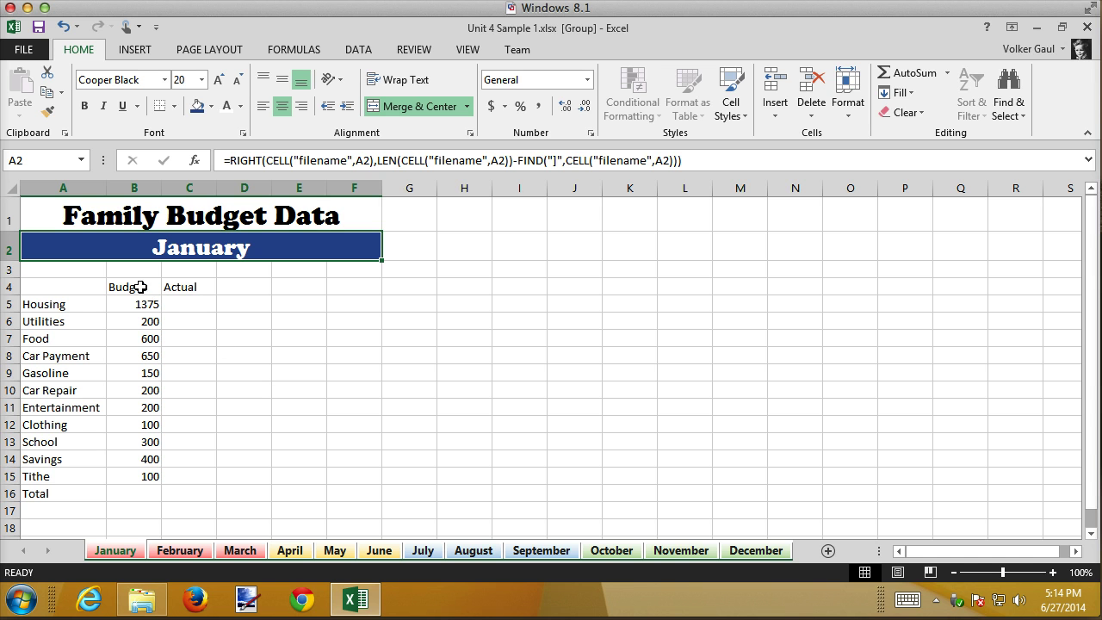
left_click_drag(139, 287, 188, 287)
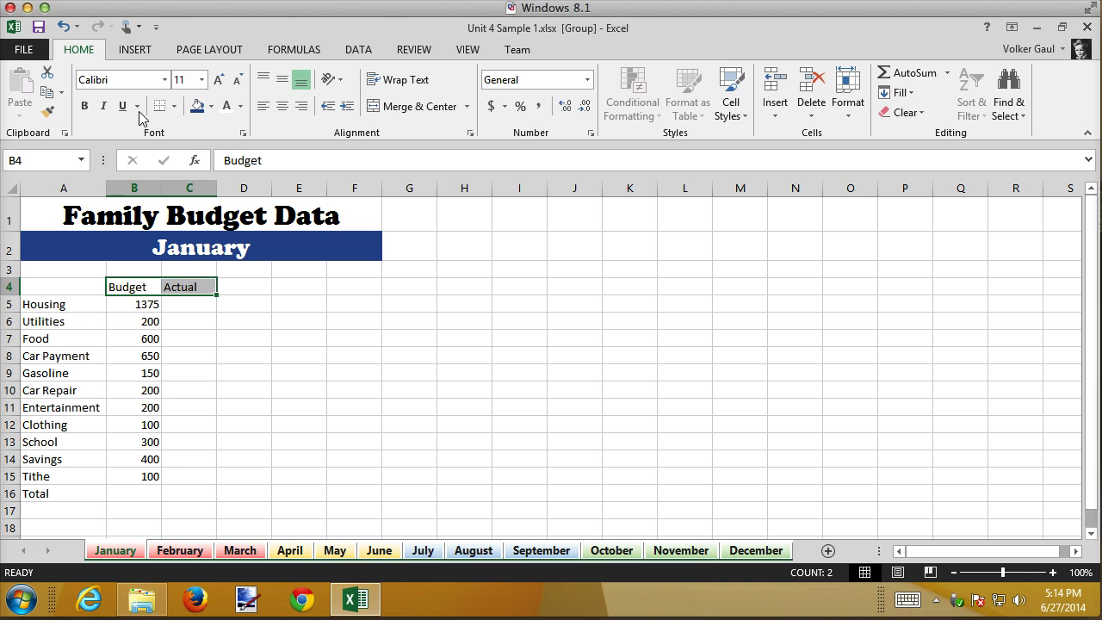
Step: Bold and centre the Budget and Actual headers, bold and right-align Total, then view August
left_click(85, 107)
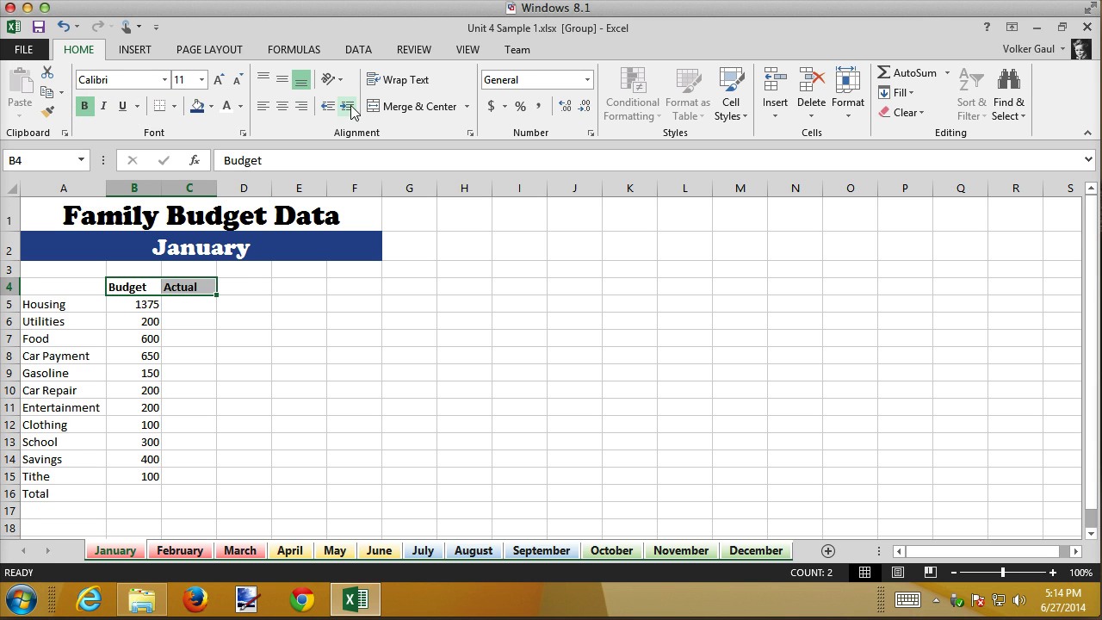
left_click(286, 109)
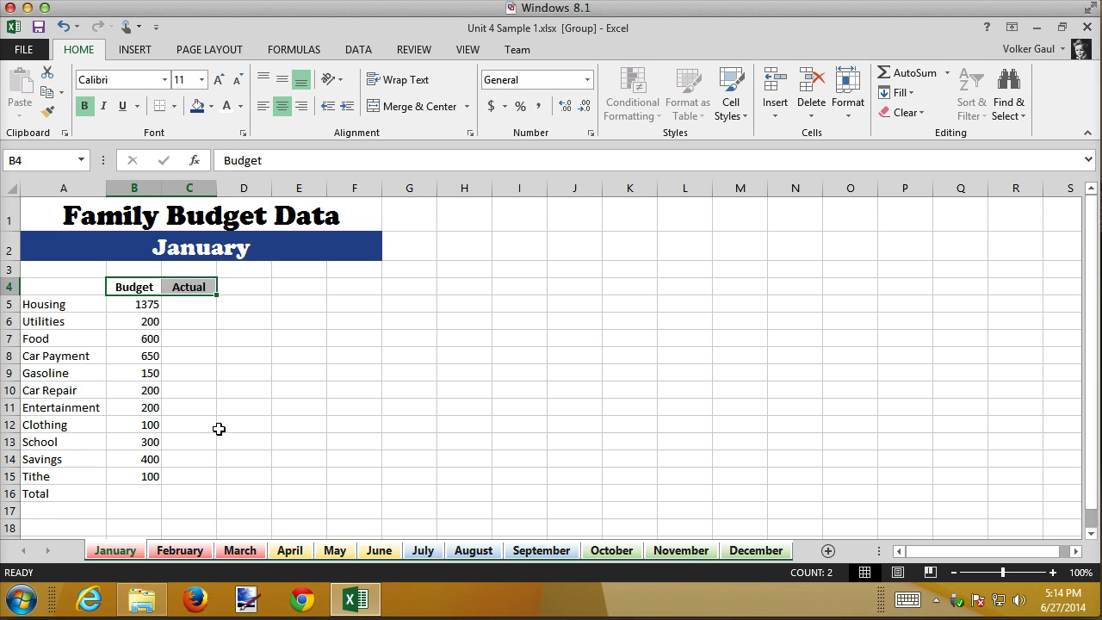
left_click(48, 496)
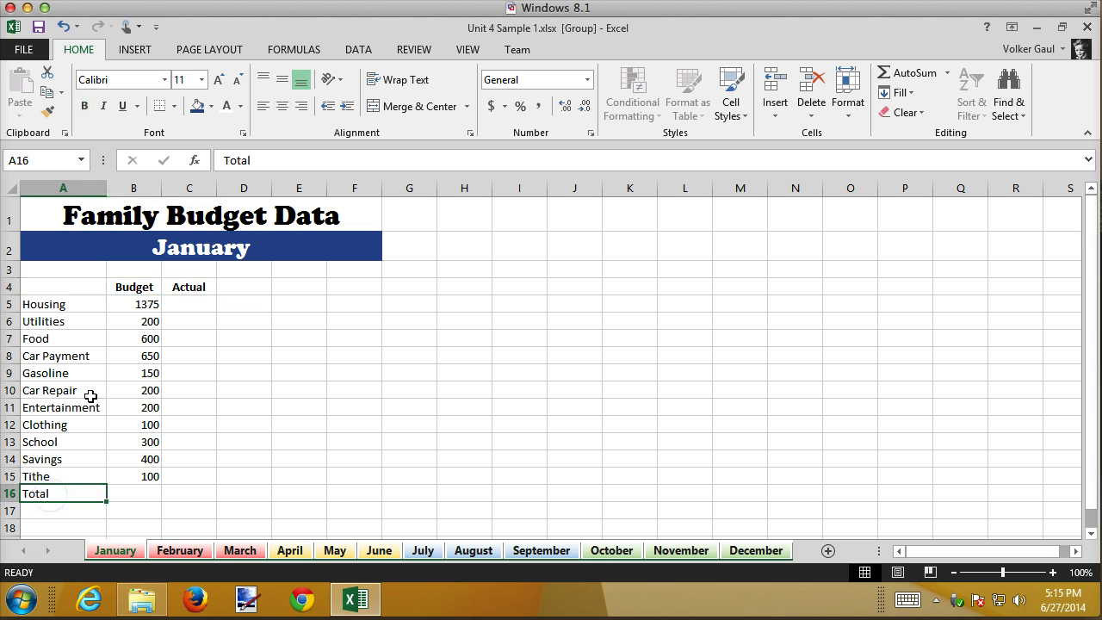
left_click(83, 106)
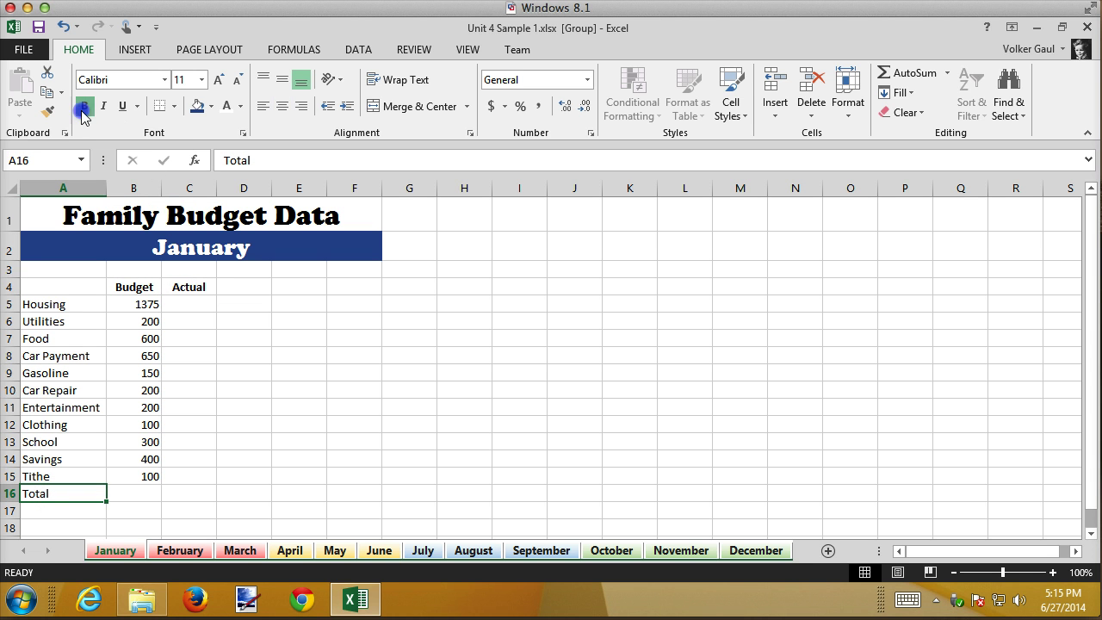
left_click(303, 107)
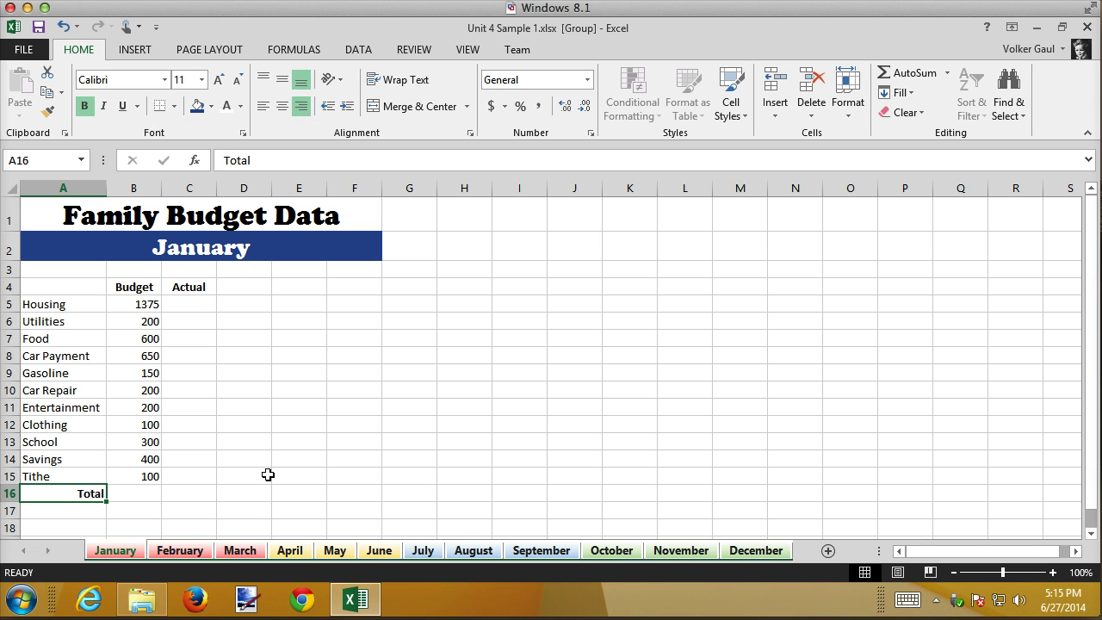
left_click(472, 551)
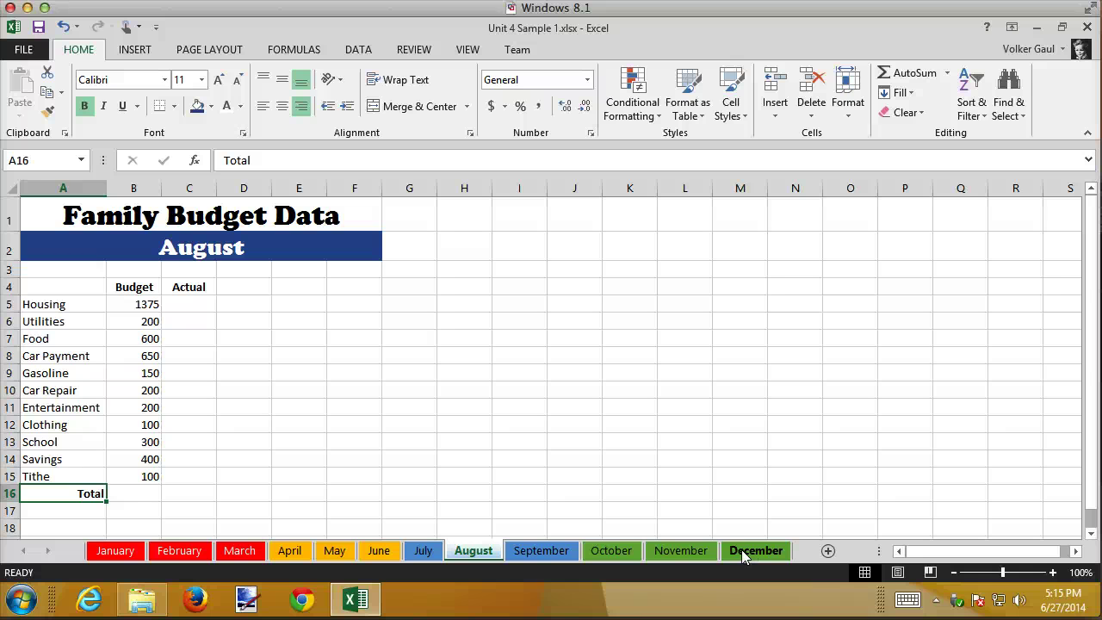
Step: Go back to January and group all sheets from January through December
left_click(108, 551)
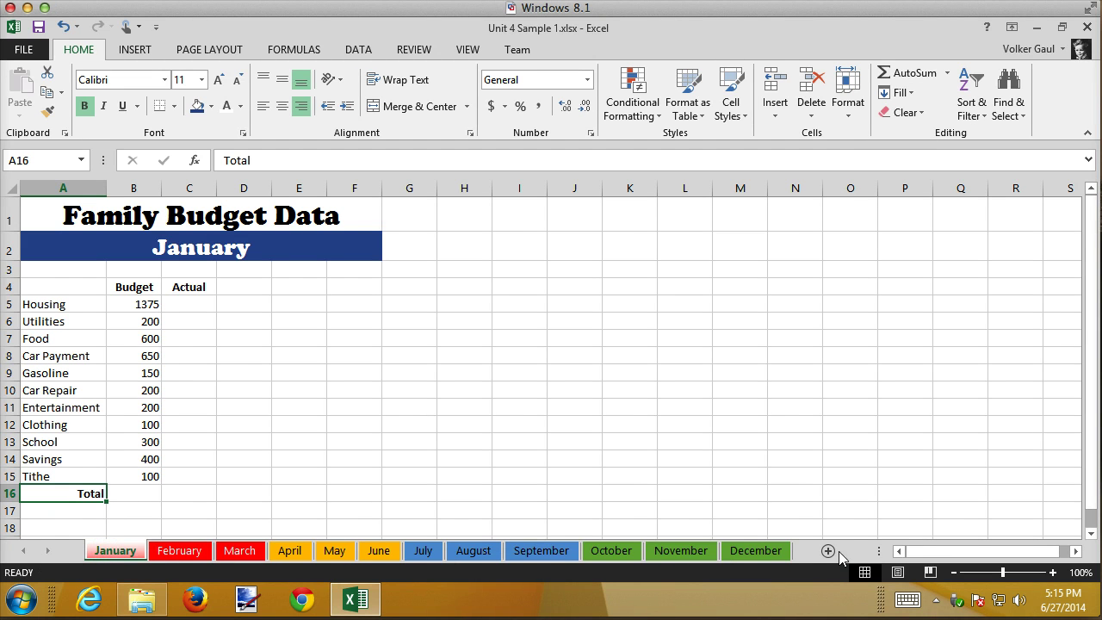
left_click(762, 549, "shift")
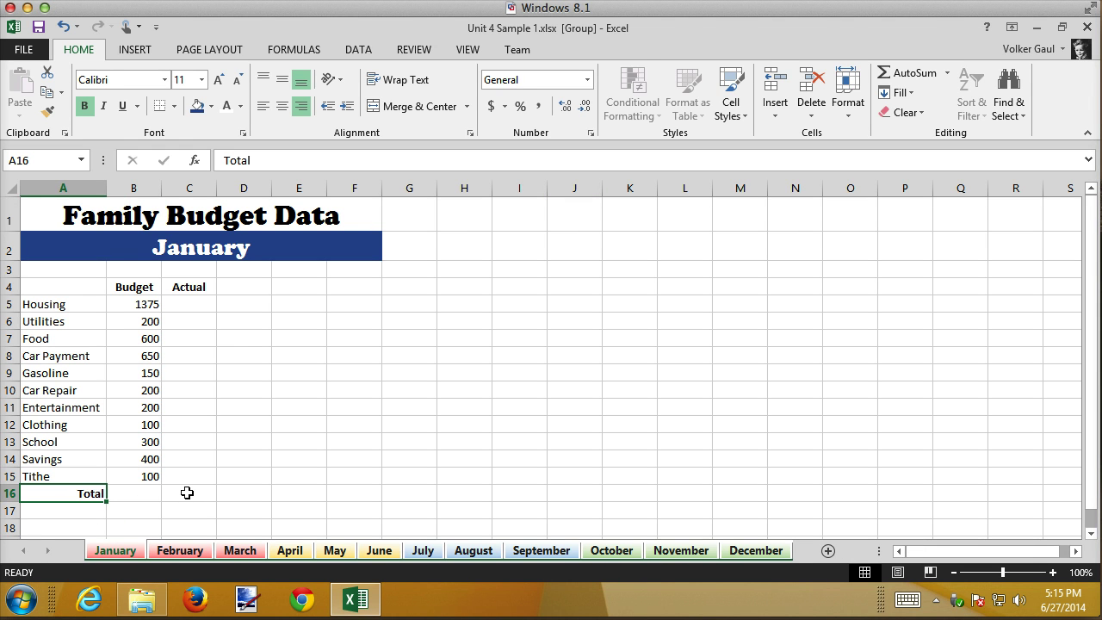
Step: AutoSum the Budget amounts into B16 and fill the total formula across to C16
left_click(134, 492)
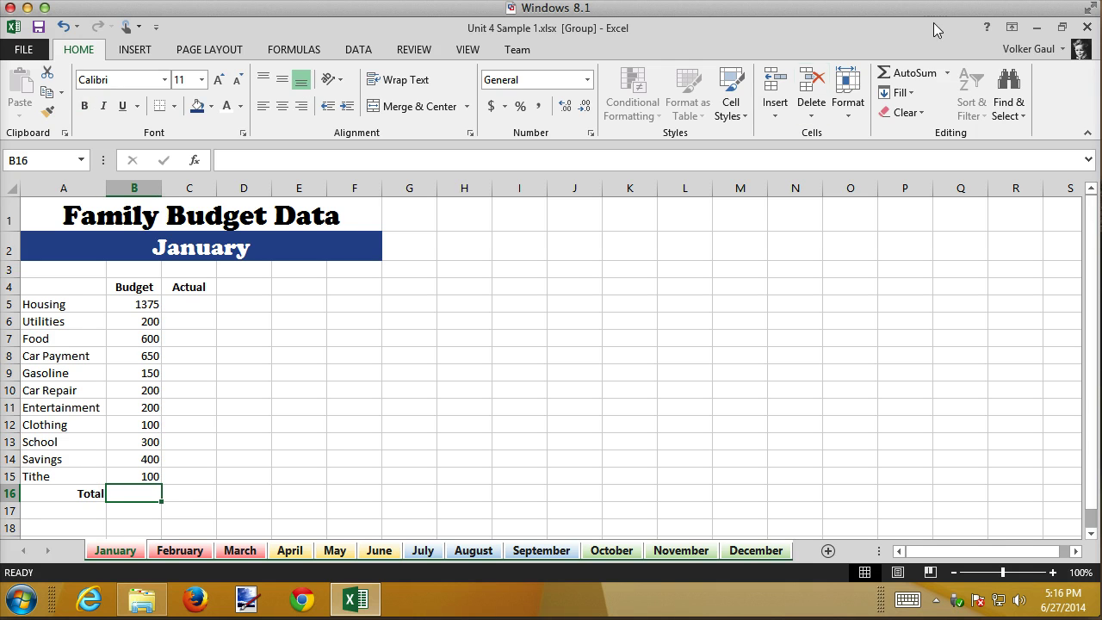
left_click(911, 73)
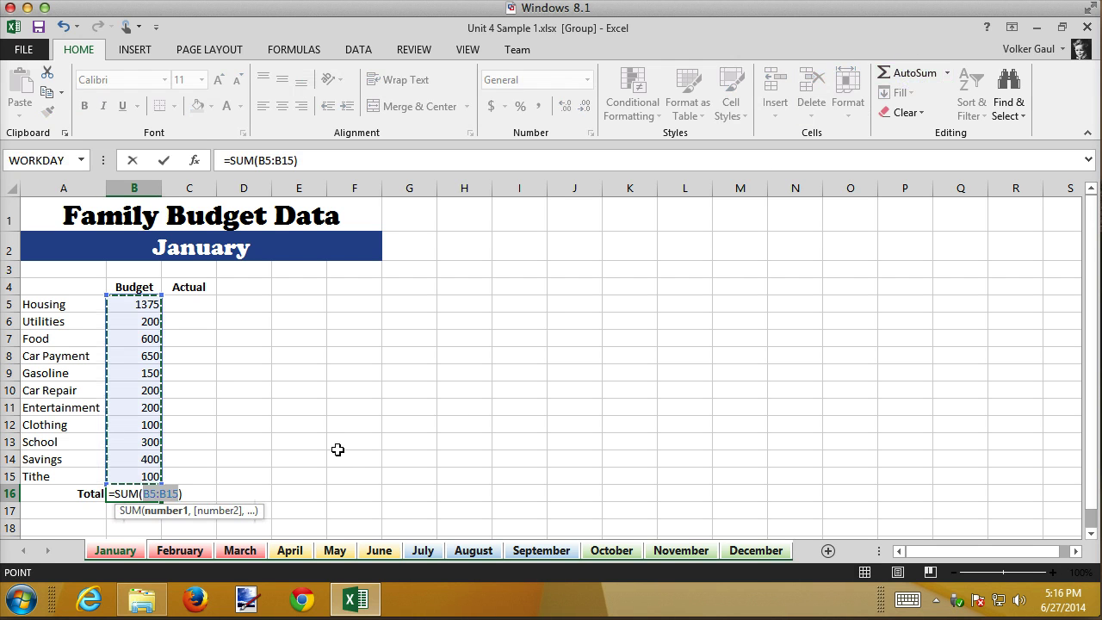
key("Return")
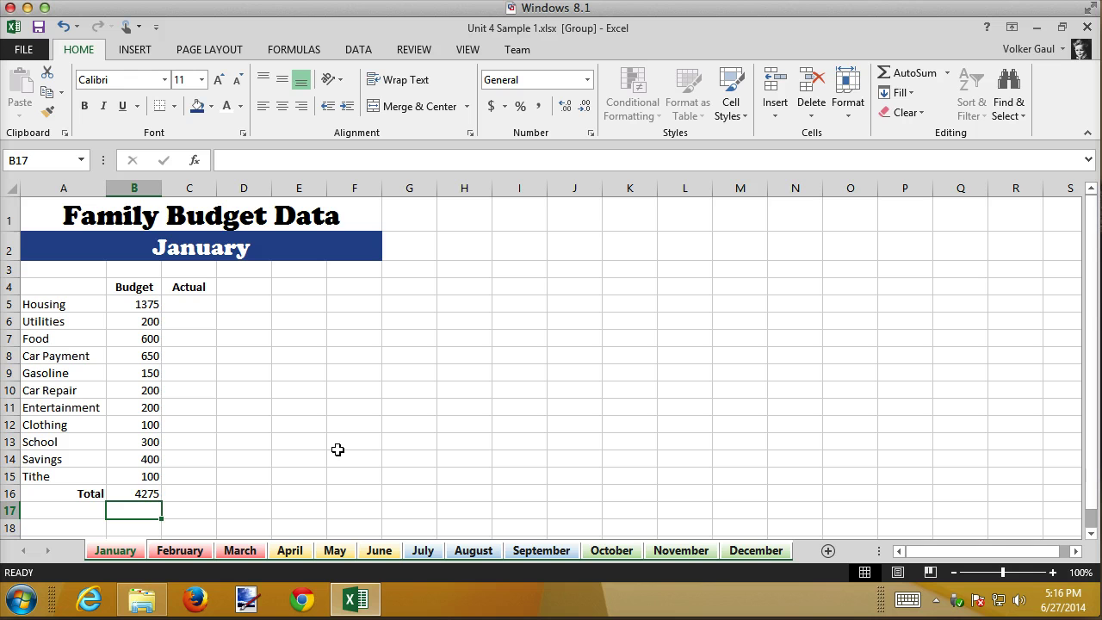
left_click(156, 493)
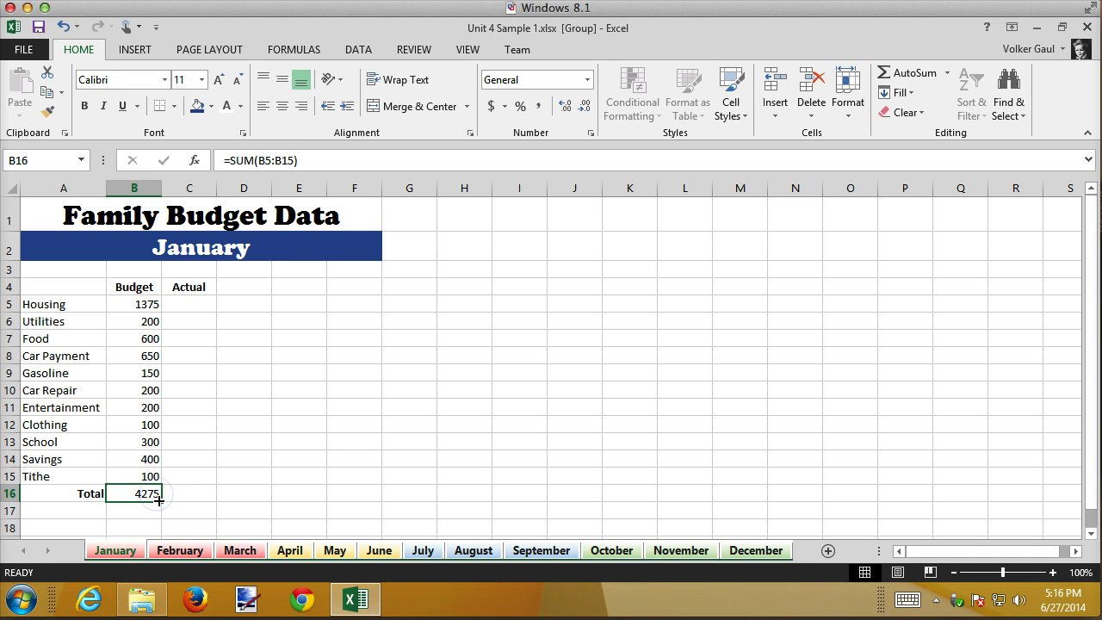
left_click_drag(161, 501, 203, 501)
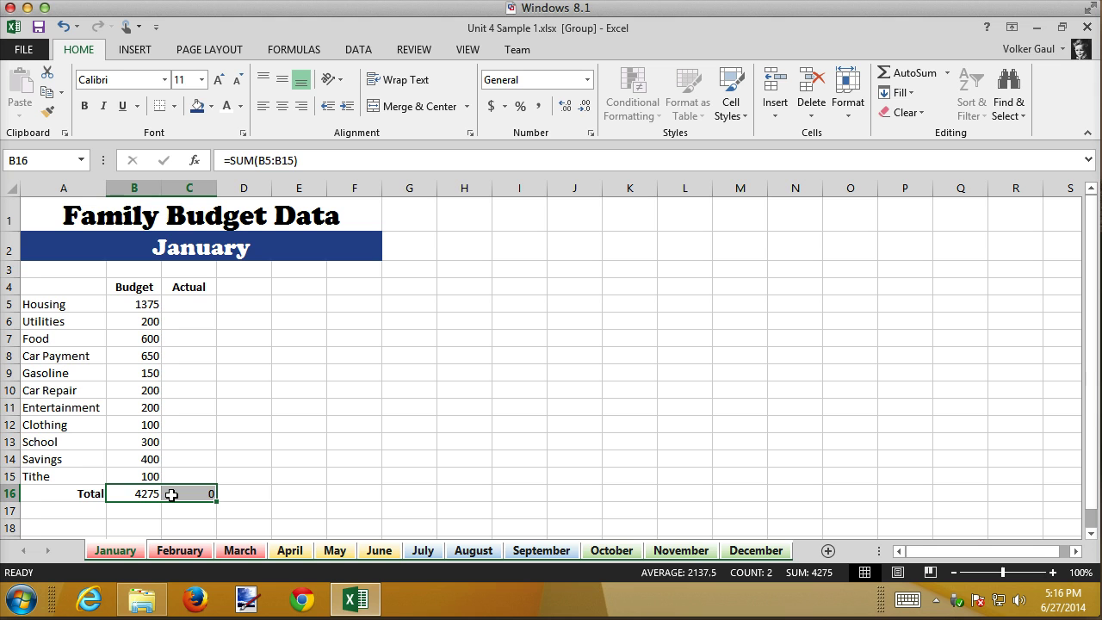
Step: Make the row 16 totals bold with a top border line
left_click(83, 106)
left_click(173, 108)
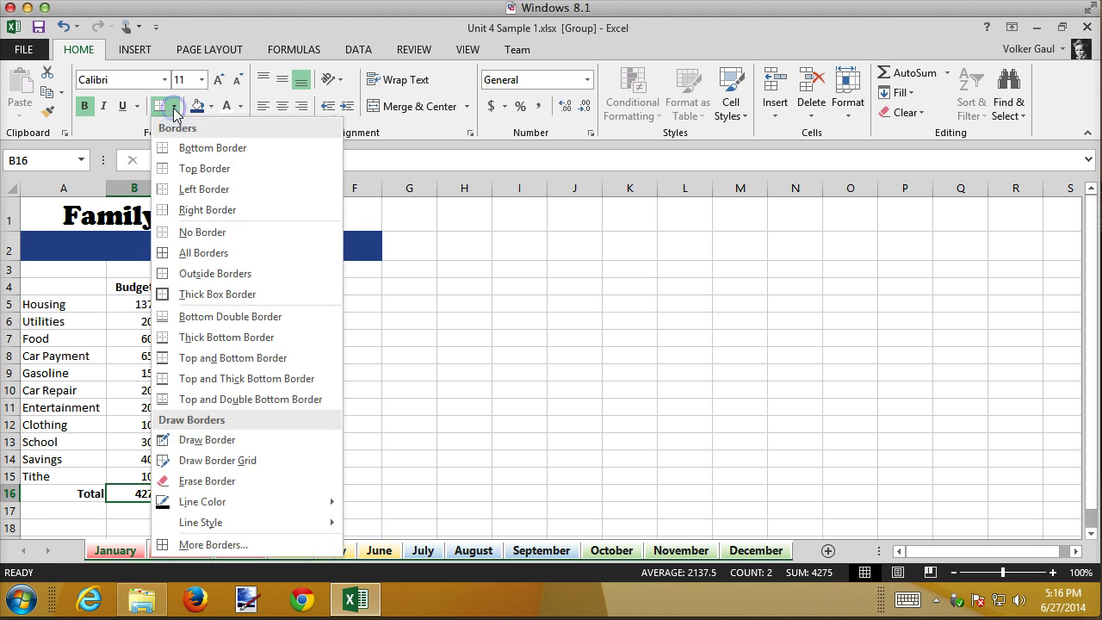
left_click(193, 170)
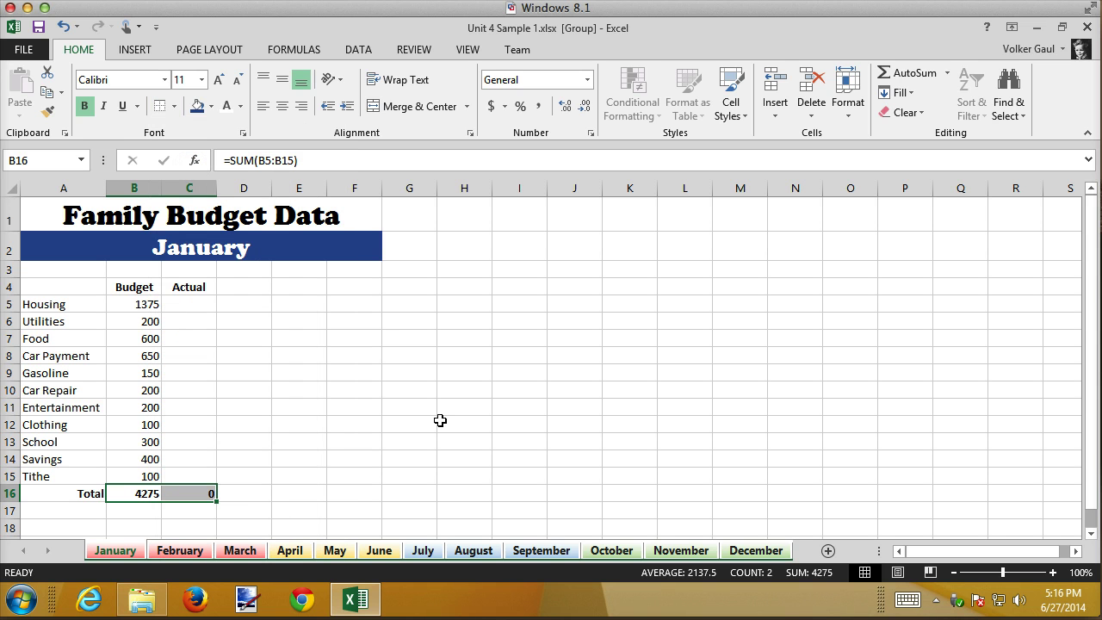
left_click(260, 489)
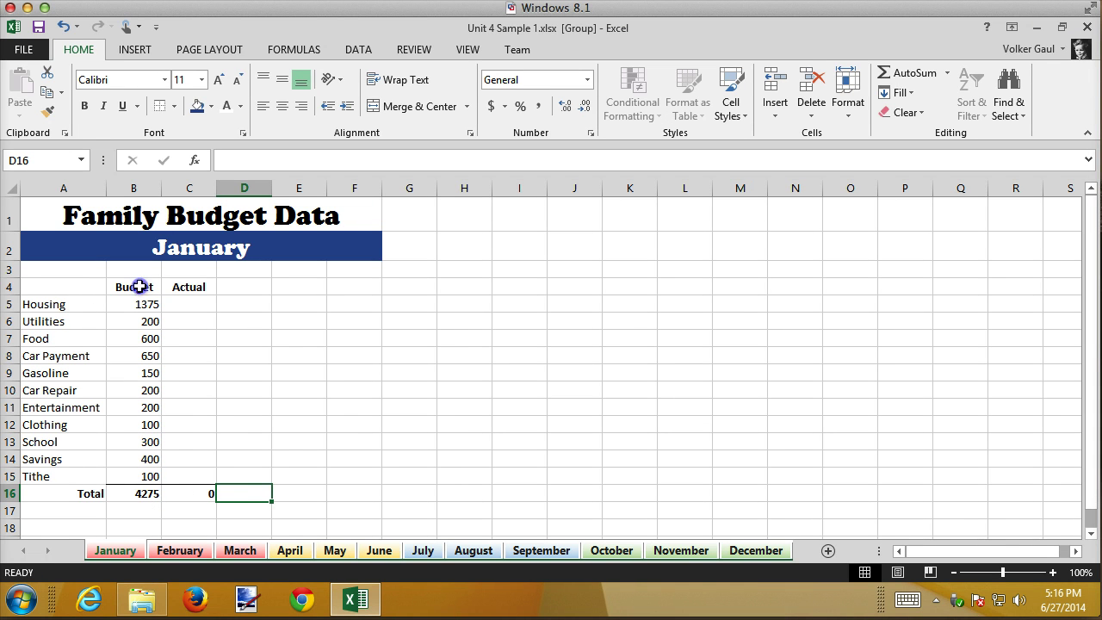
Step: Add a bottom border under the Budget and Actual headings in B4:C4
left_click_drag(137, 287, 191, 287)
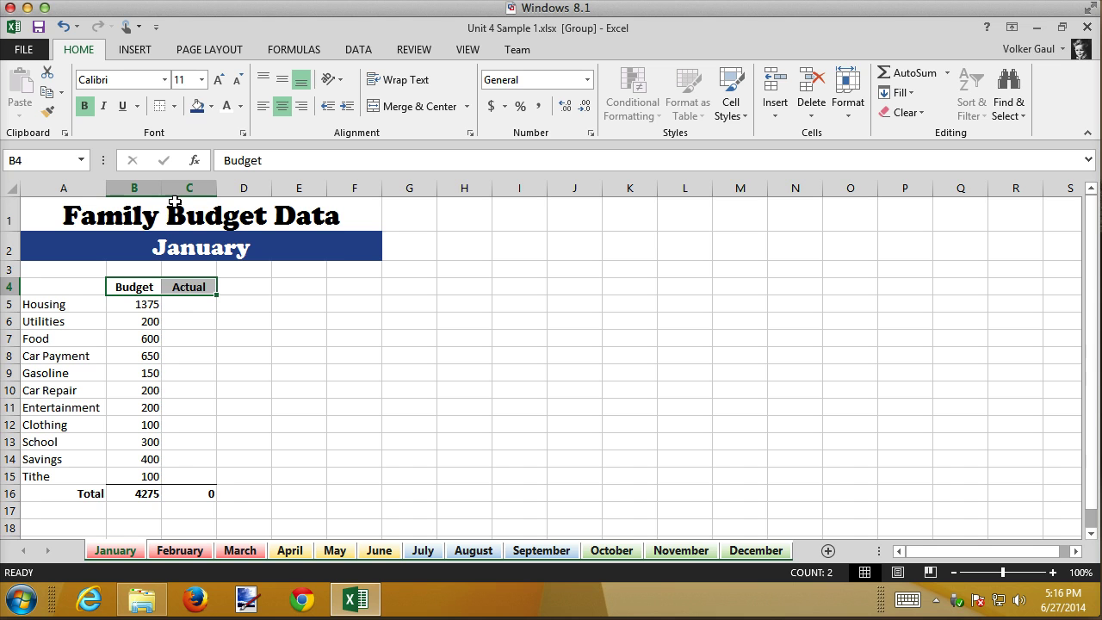
left_click(174, 106)
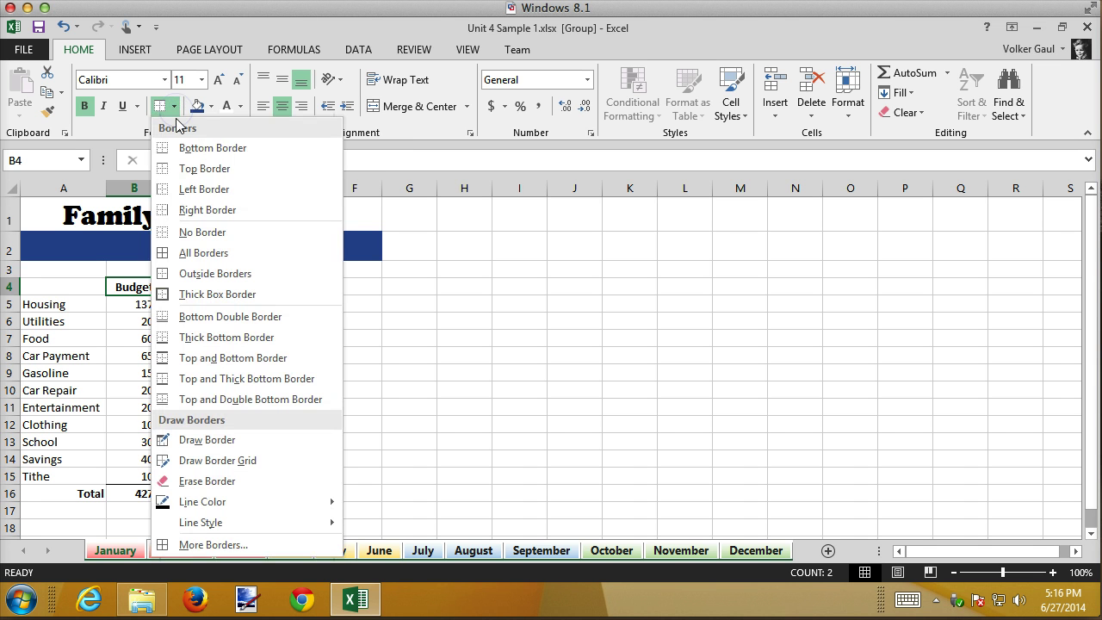
left_click(204, 148)
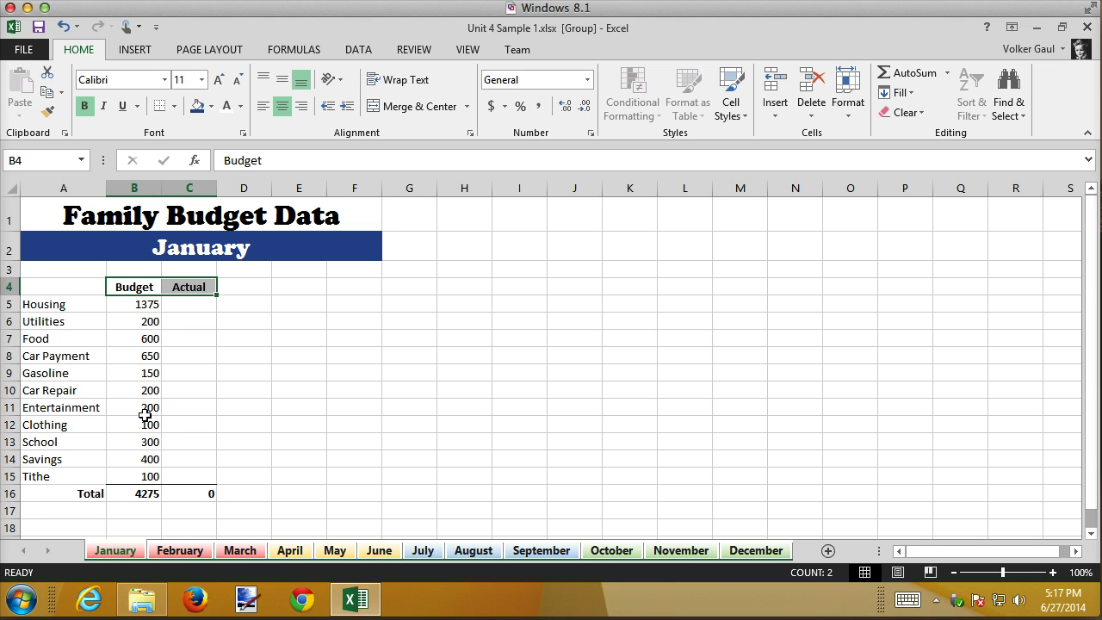
left_click(331, 372)
Step: Move the B16 budget total out to H15 and then back into B16
left_click(135, 490)
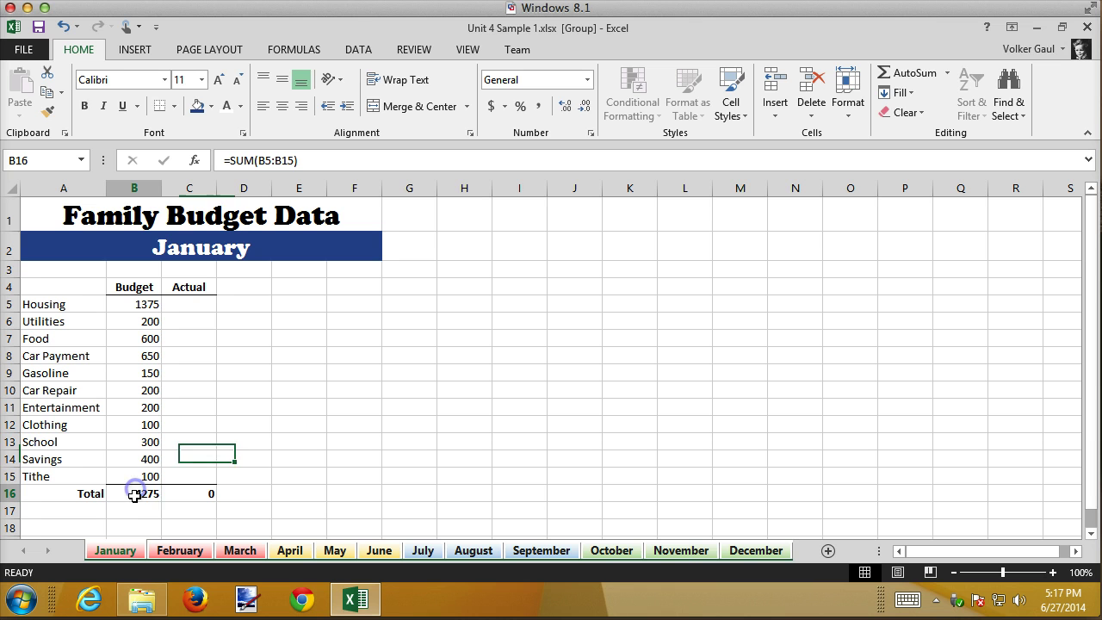
left_click_drag(135, 493, 677, 479)
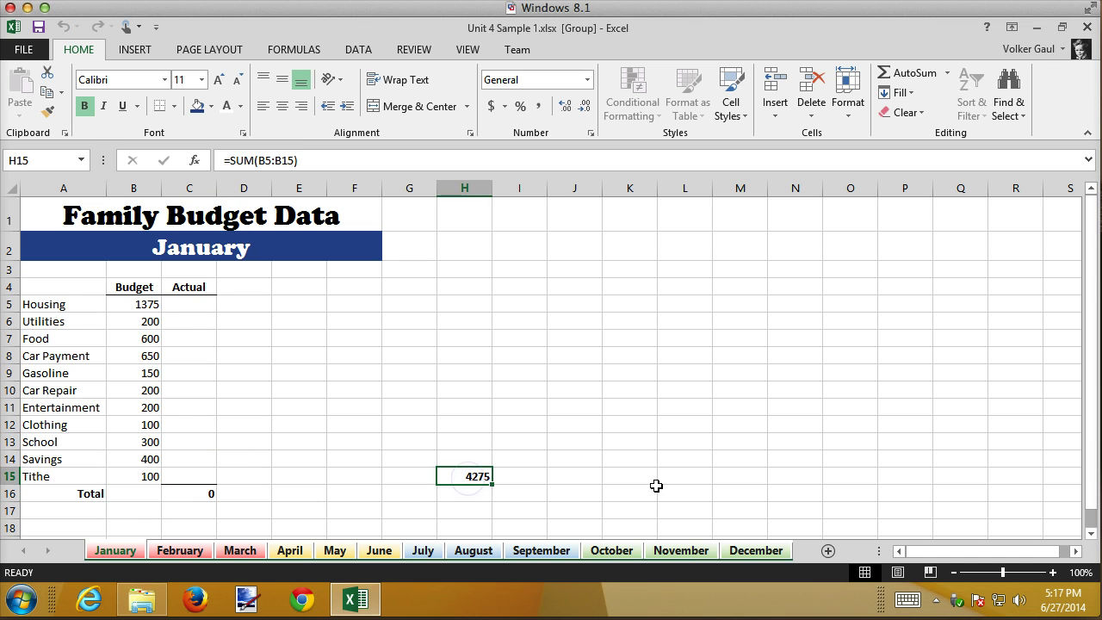
left_click(642, 477)
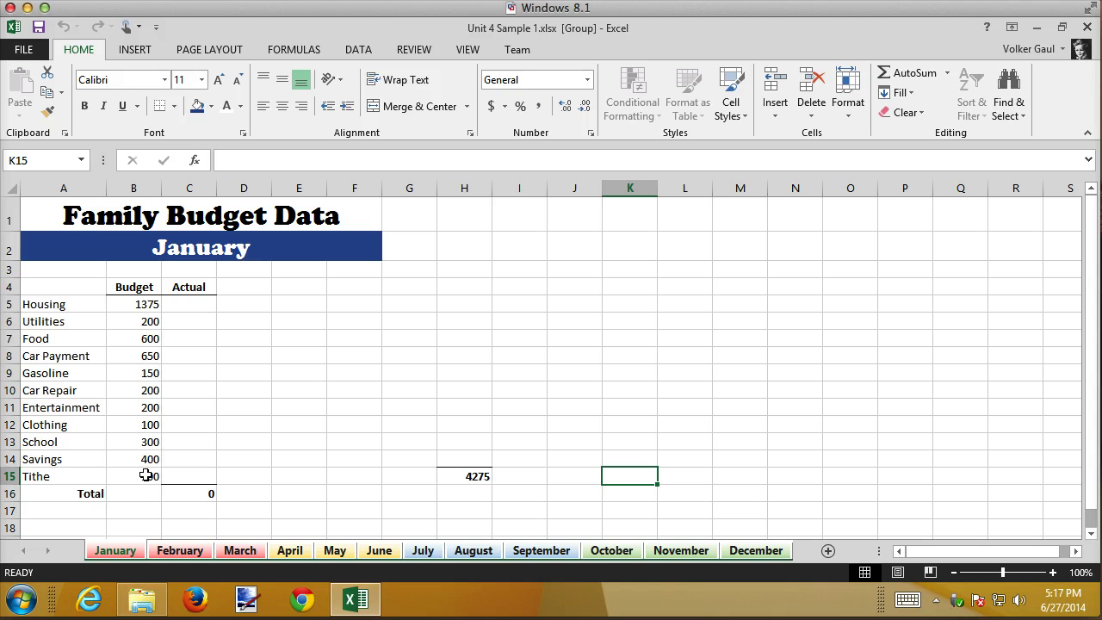
left_click(476, 405)
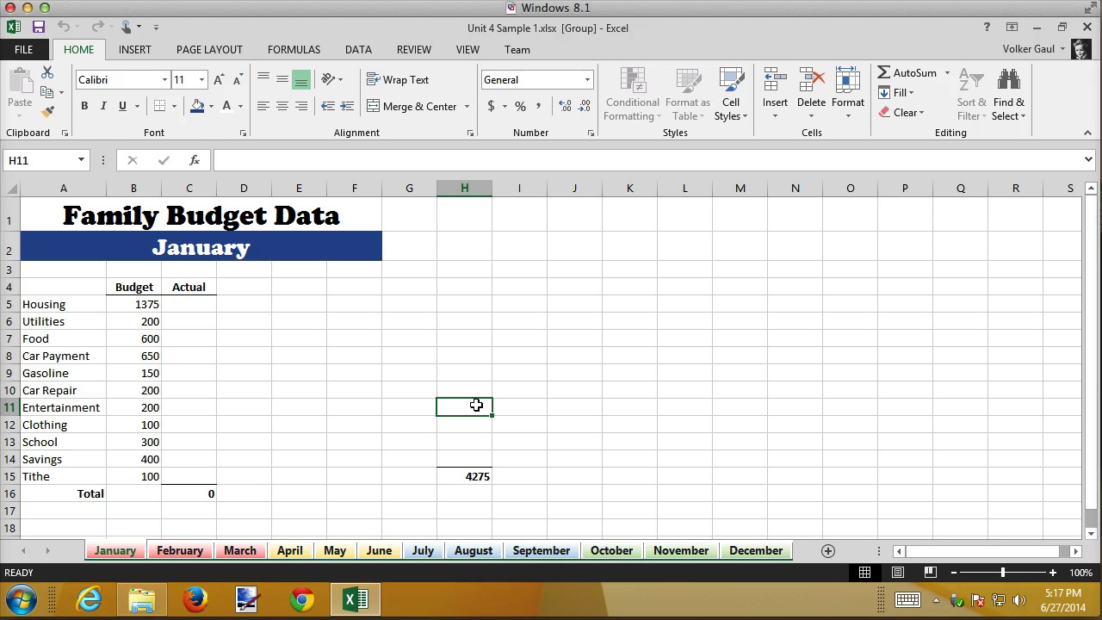
left_click(451, 481)
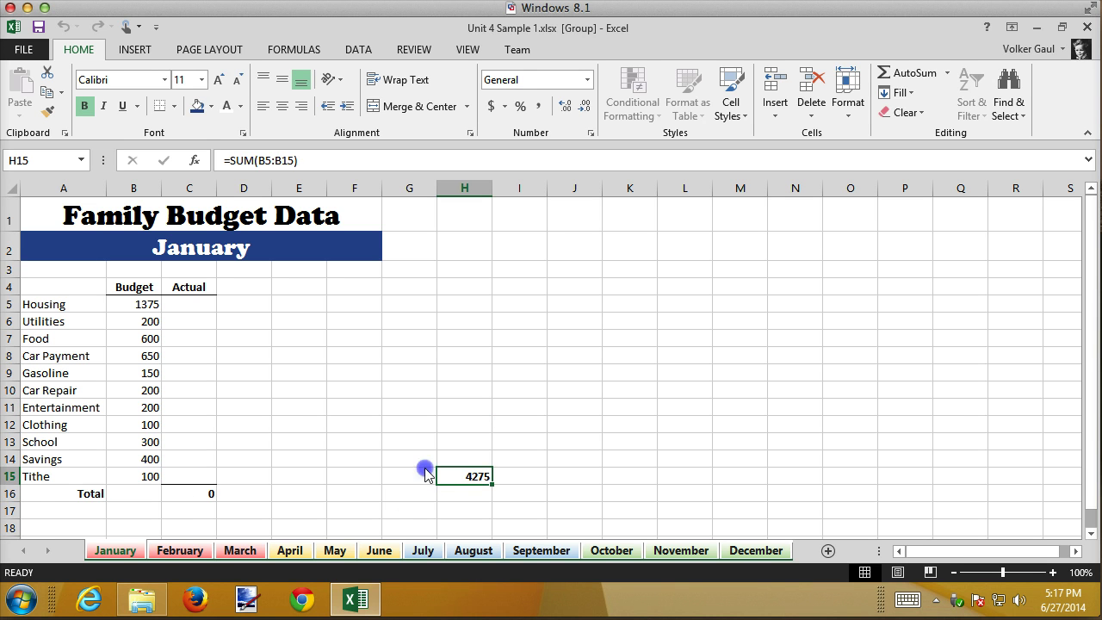
left_click_drag(425, 474, 116, 493)
left_click(328, 407)
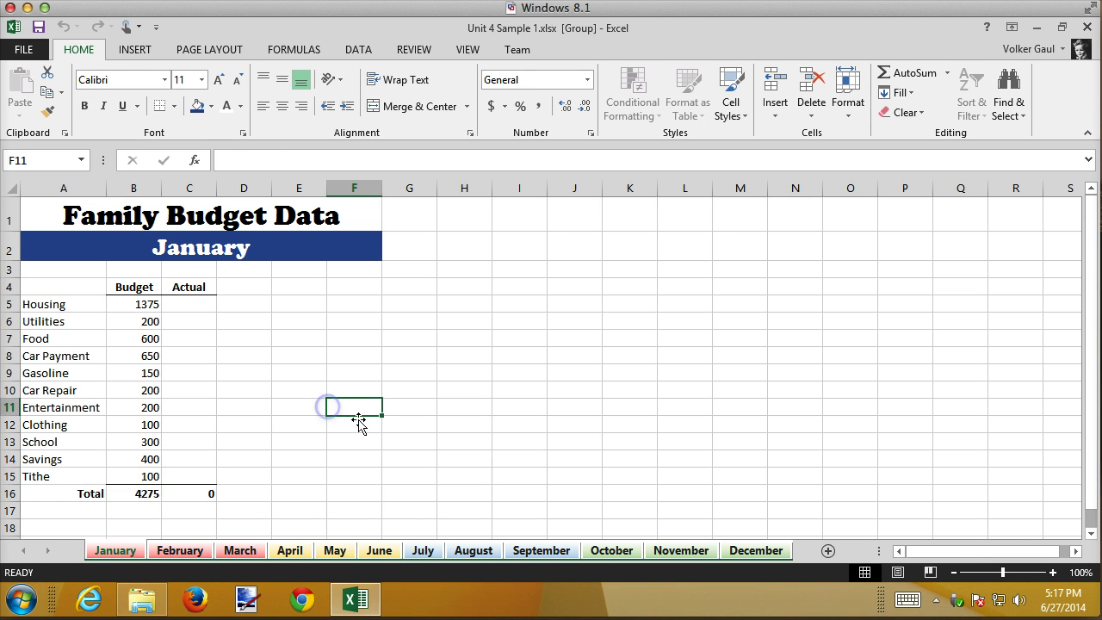
Step: Ungroup the month sheets and return to the January sheet
right_click(107, 555)
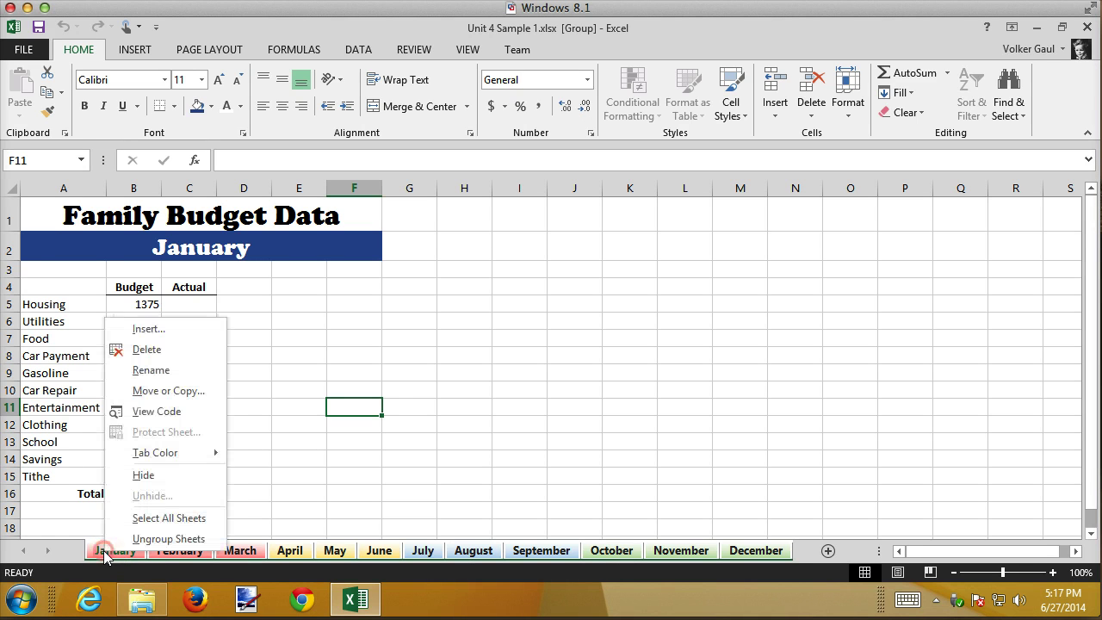
left_click(177, 551)
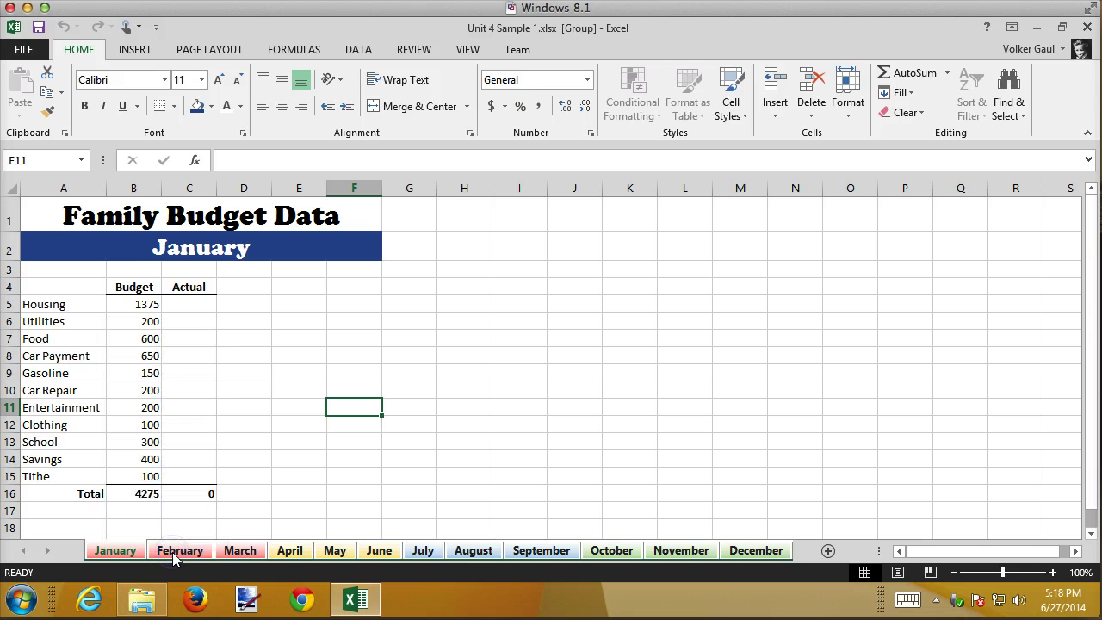
left_click(178, 551)
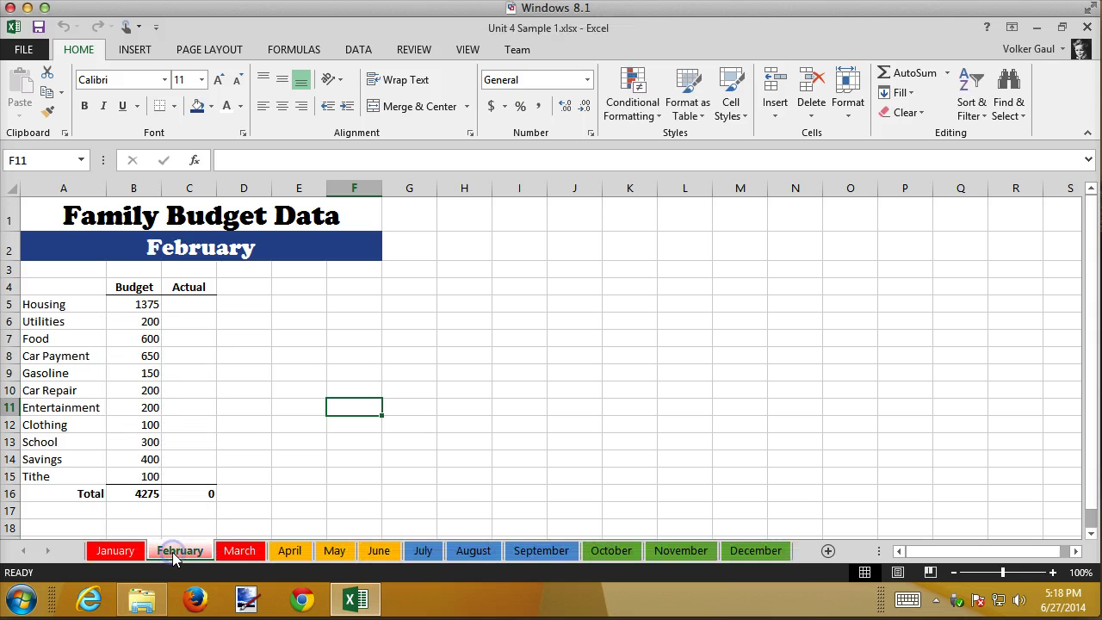
left_click(115, 551)
Step: Enter January actuals: Housing 1375, Utilities 325, Food 550, Car Payment 650, Gasoline 75
left_click(183, 307)
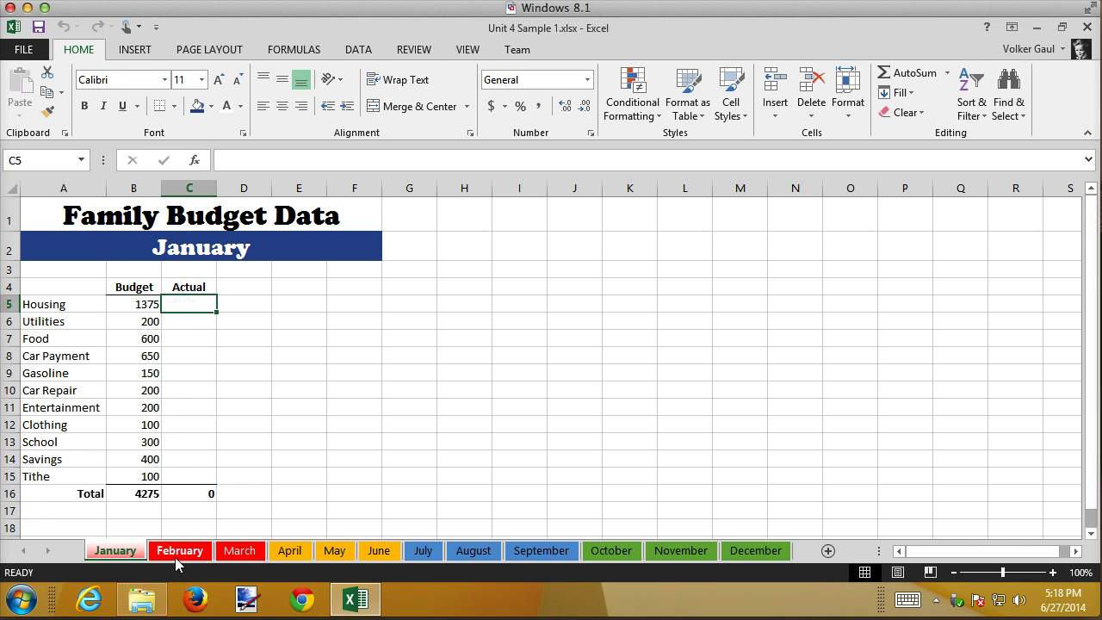
type("1375")
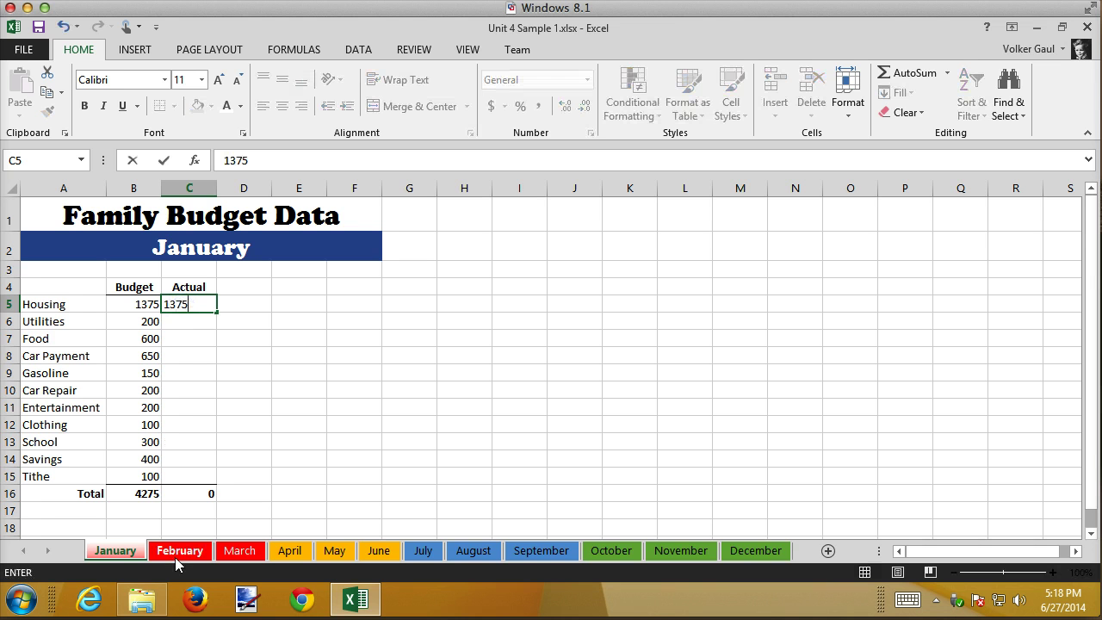
key("Return")
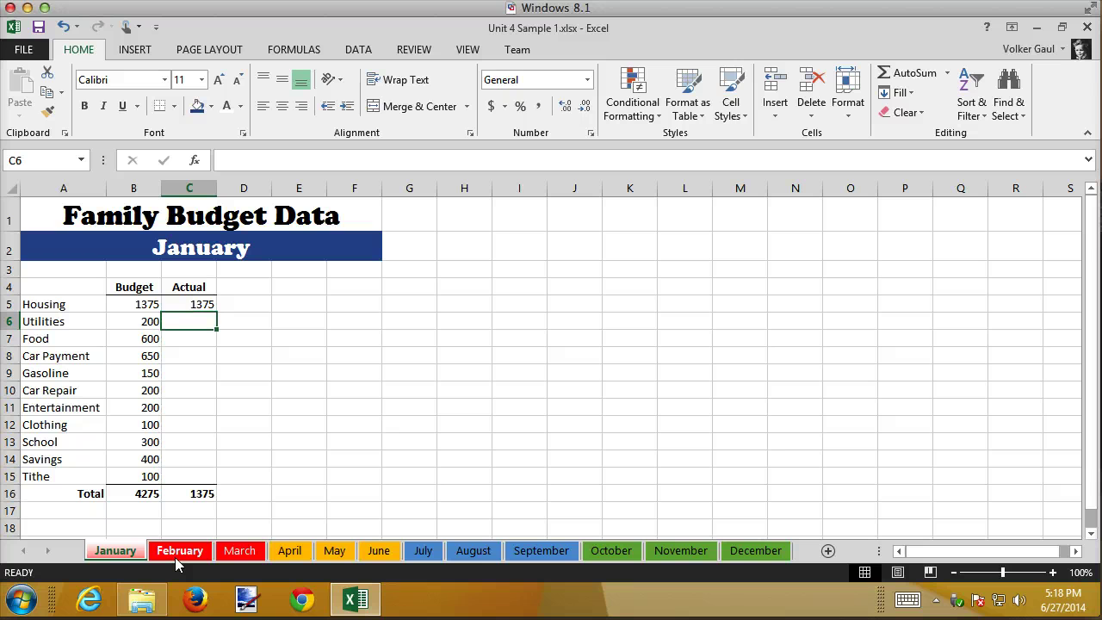
type("725")
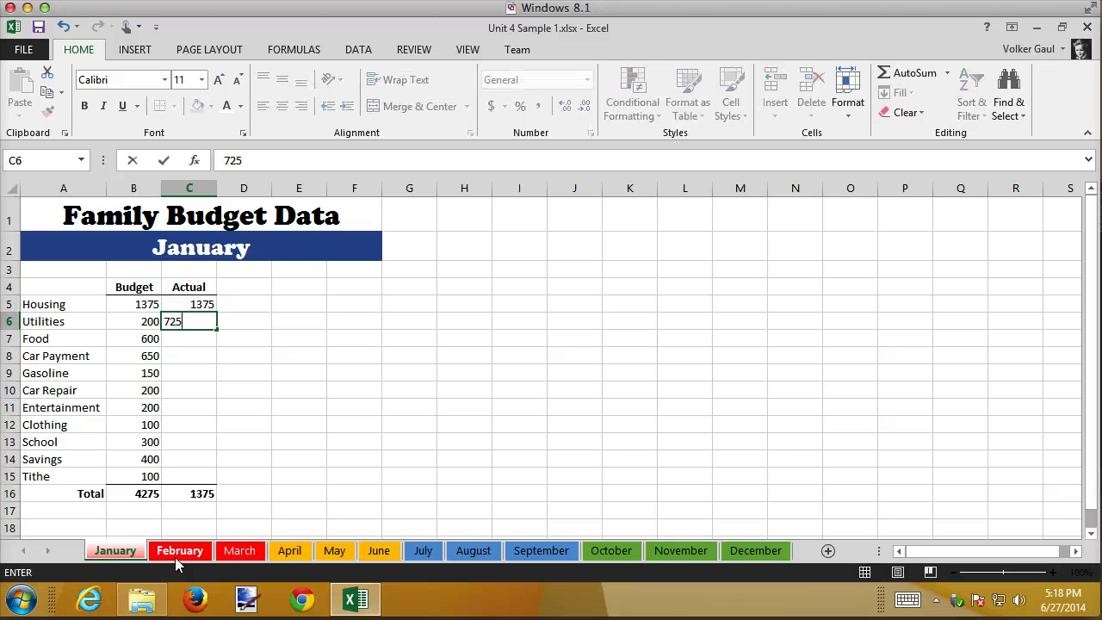
key("BackSpace")
key("BackSpace")
key("BackSpace")
type("325")
key("Return")
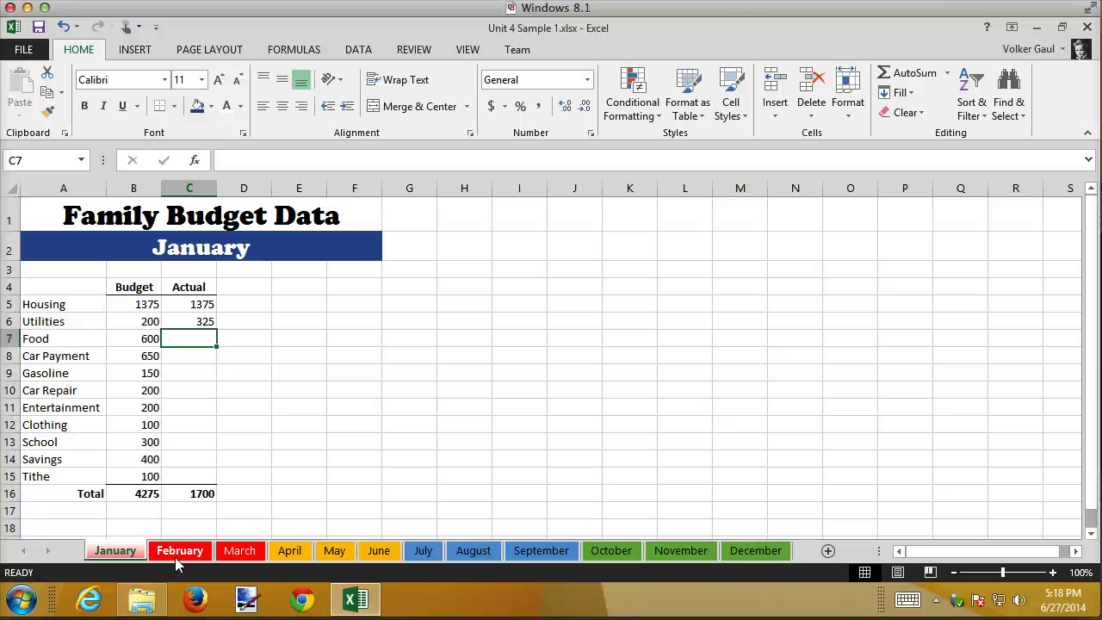
type("550")
key("Return")
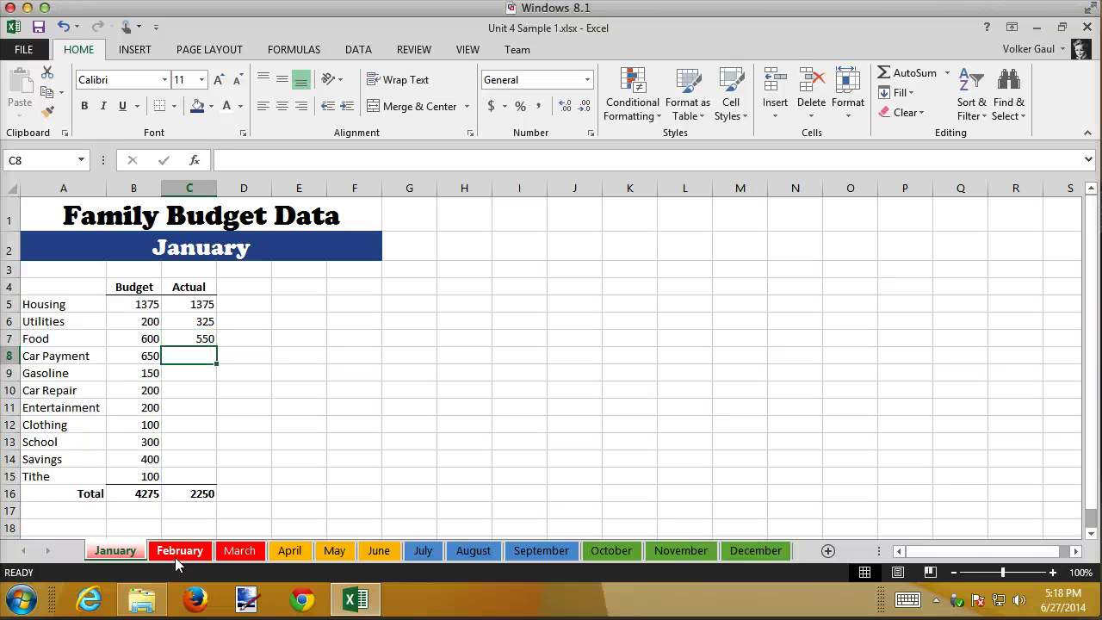
type("650")
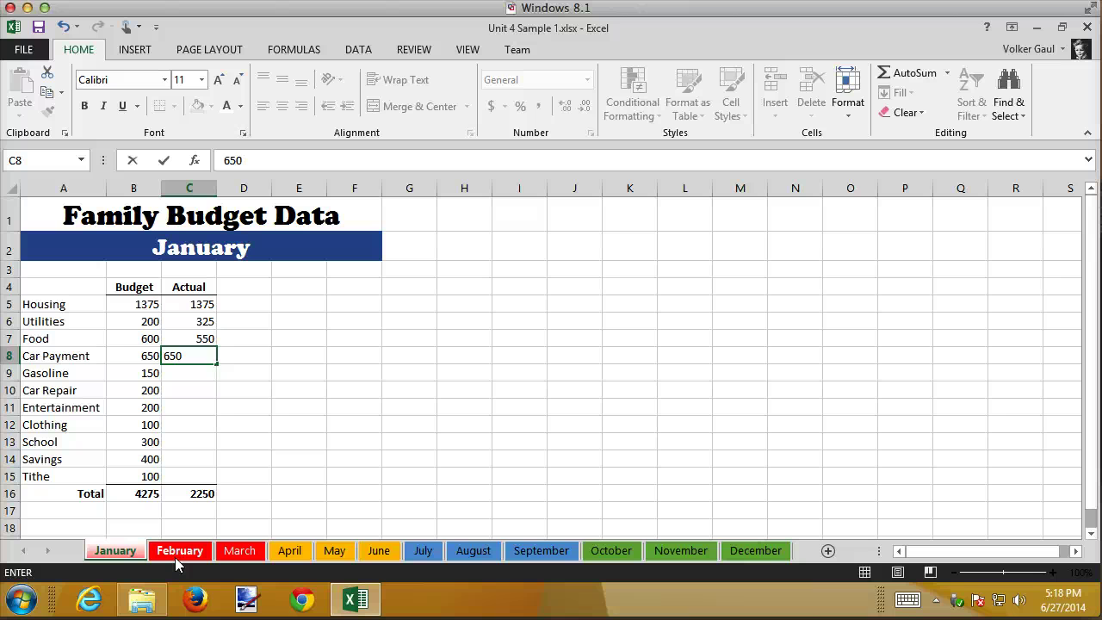
key("Return")
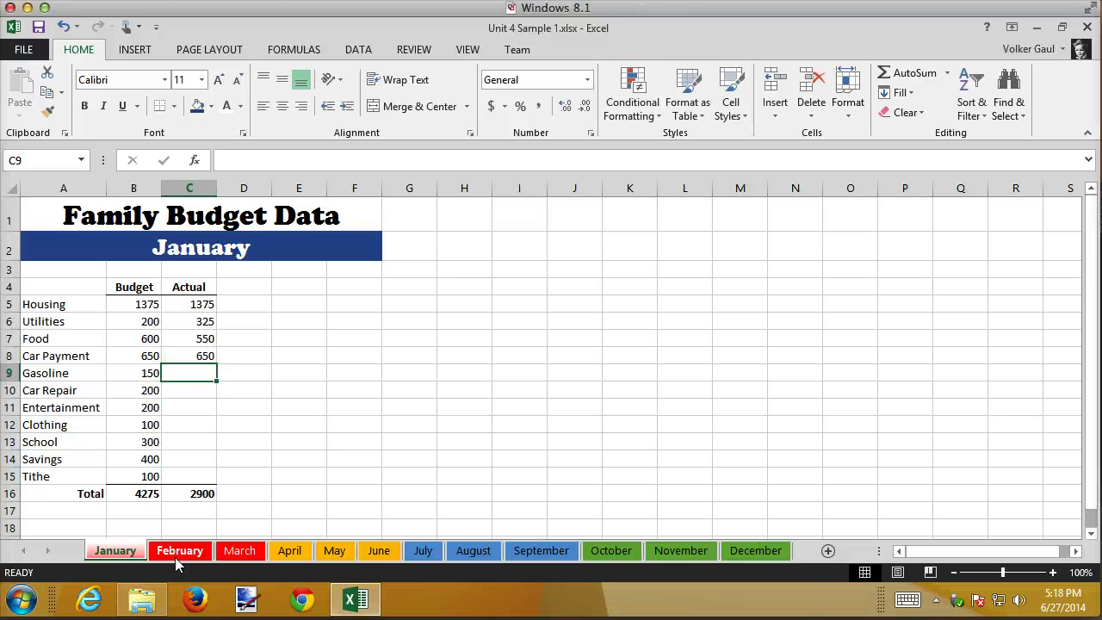
type("75")
key("Return")
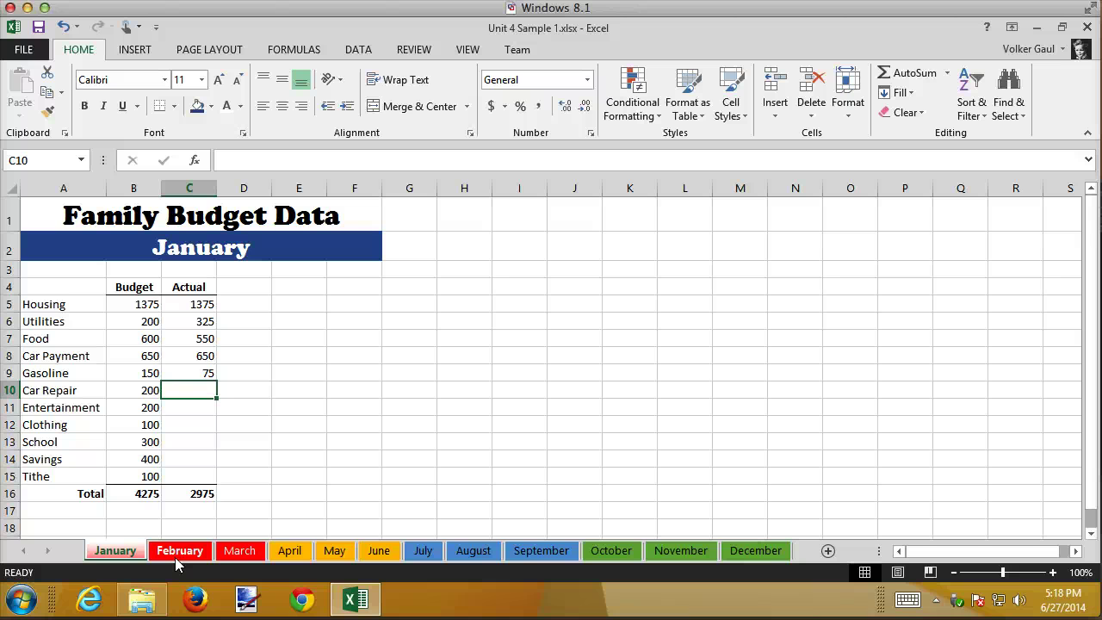
Step: Enter actuals Car Repair 300, Entertainment 100, Clothing 175, School 0, Tithe 100, Savings 300
type("300")
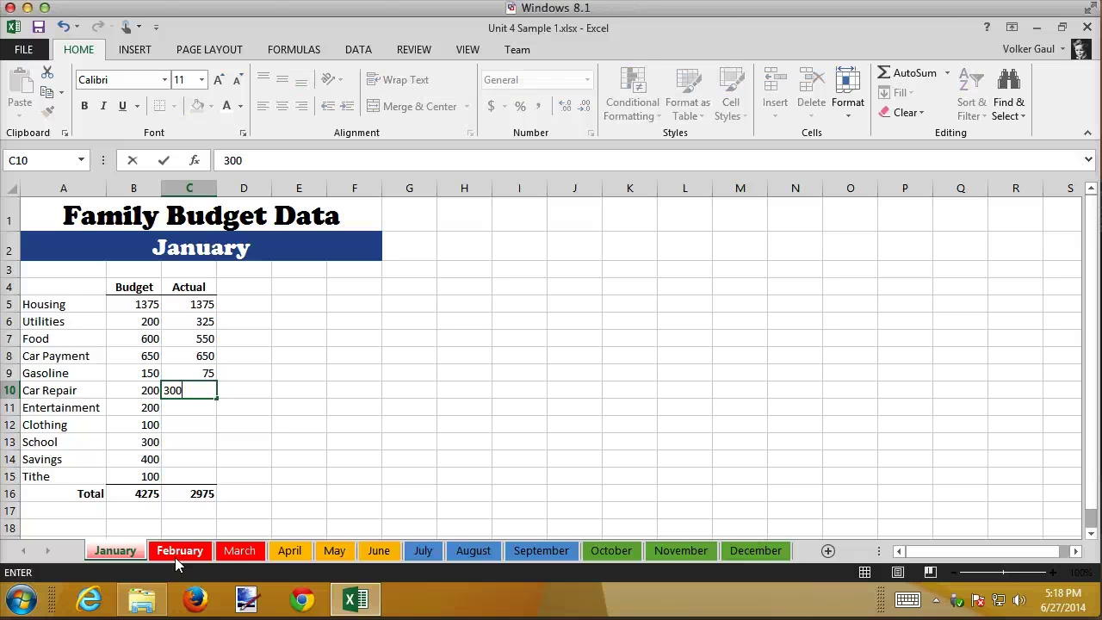
key("Return")
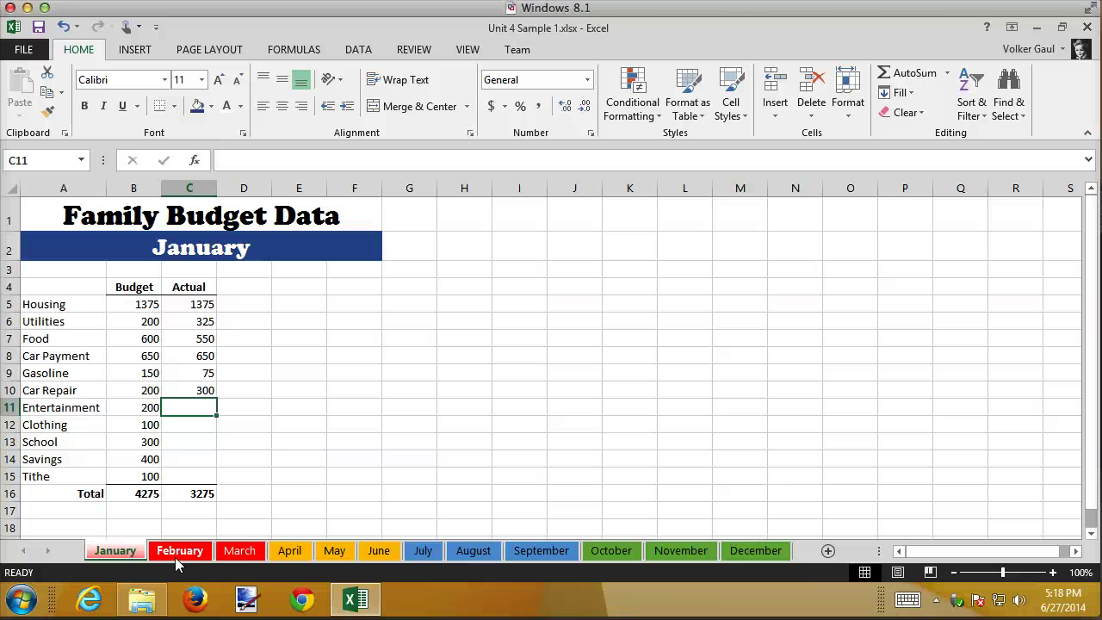
type("100")
key("Return")
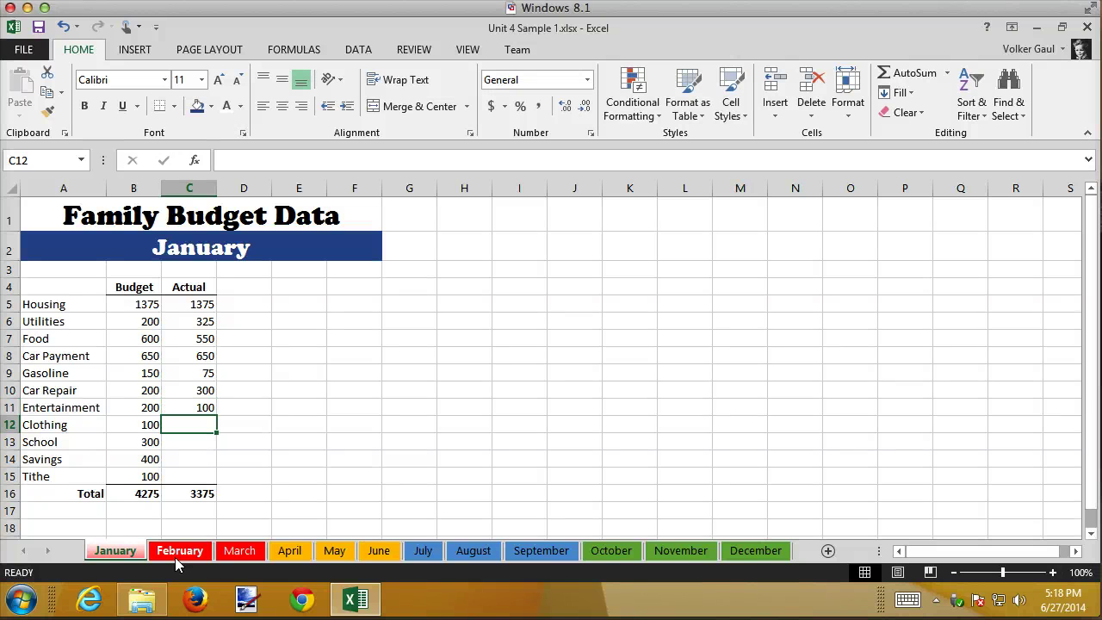
type("175")
key("Return")
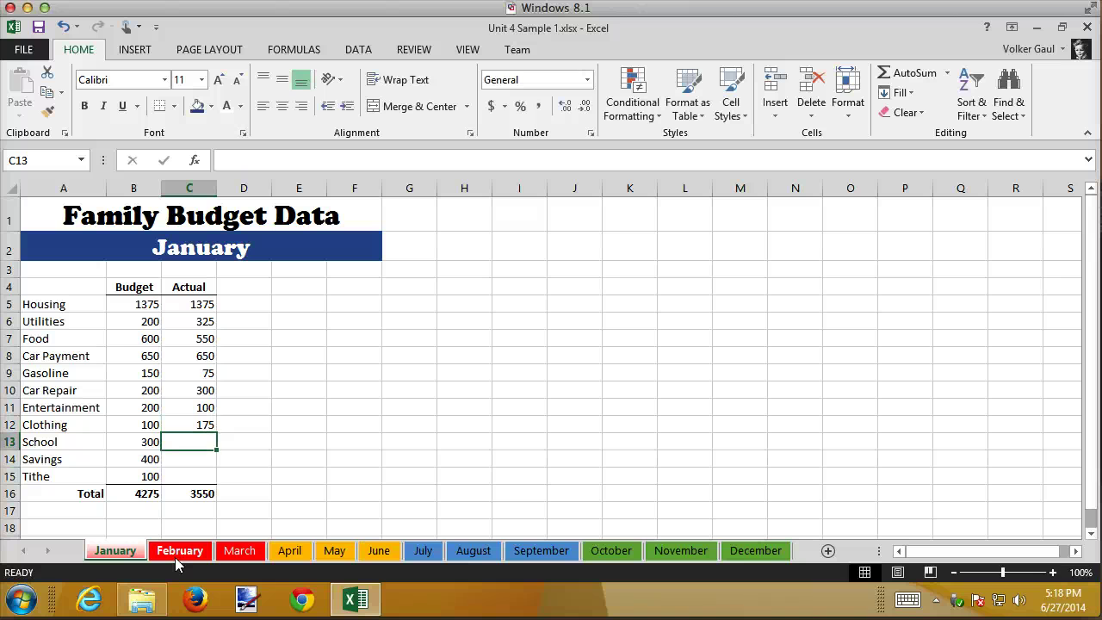
type("0")
key("Return")
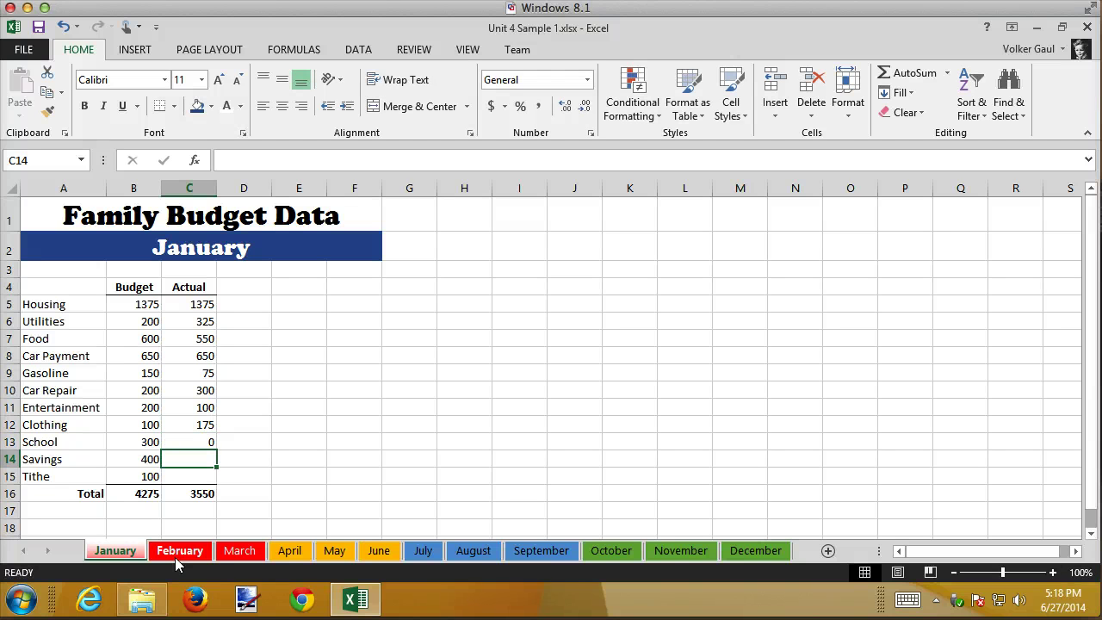
key("Return")
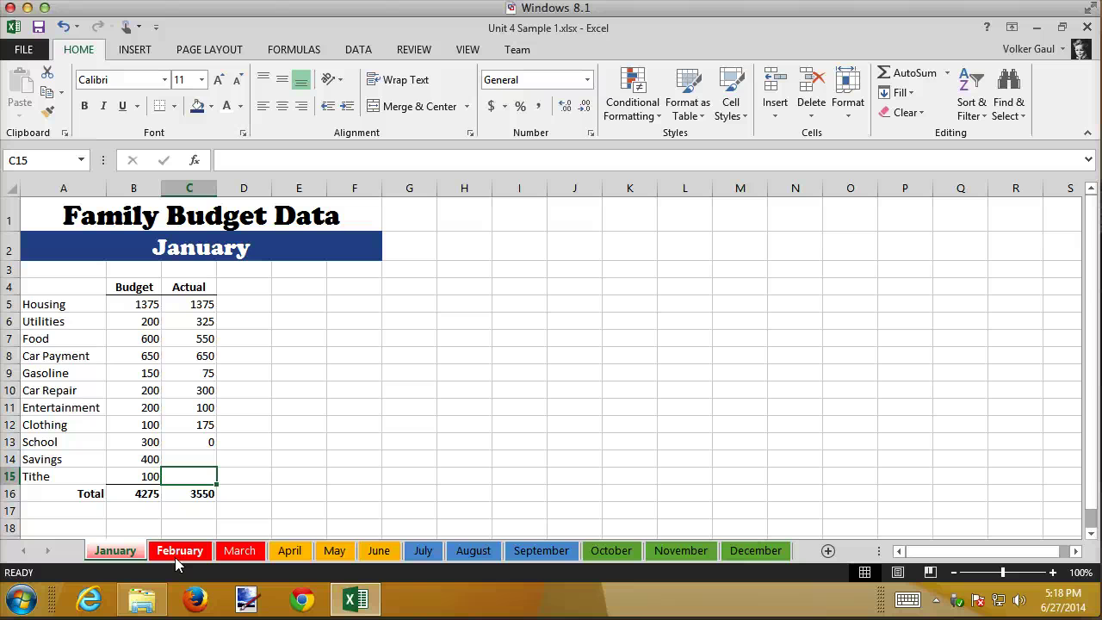
type("100")
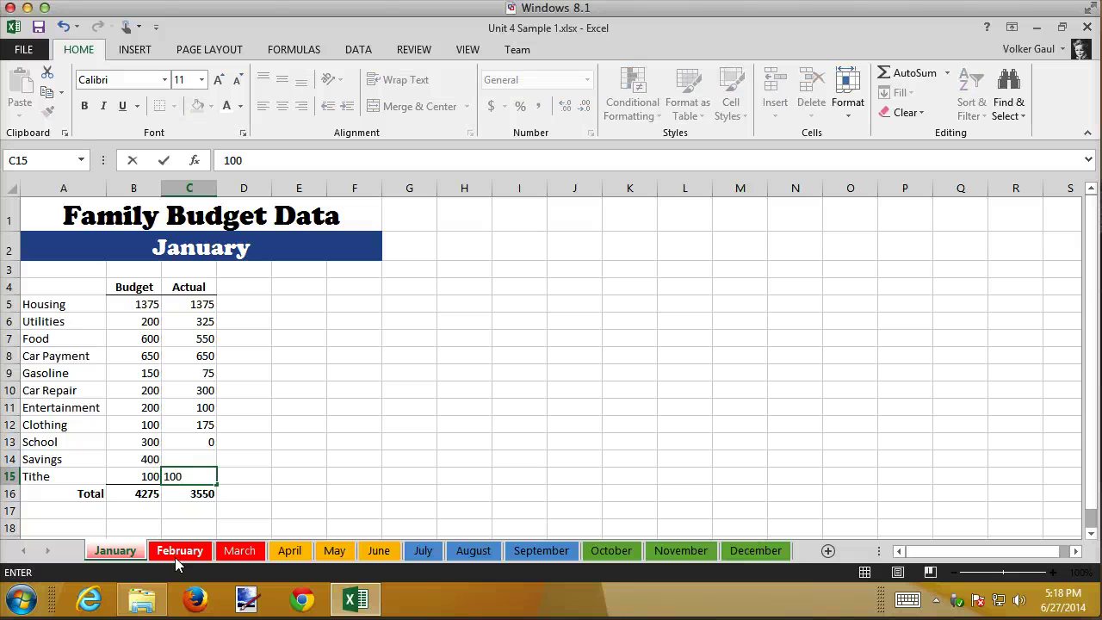
key("Return")
key("Up")
key("Up")
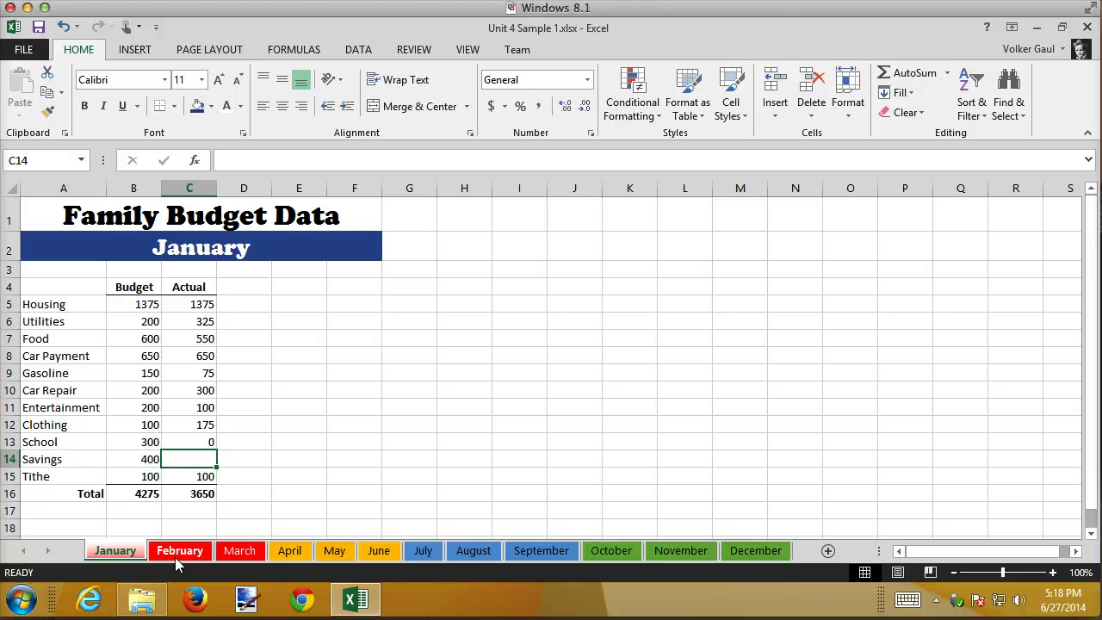
type("300")
key("Return")
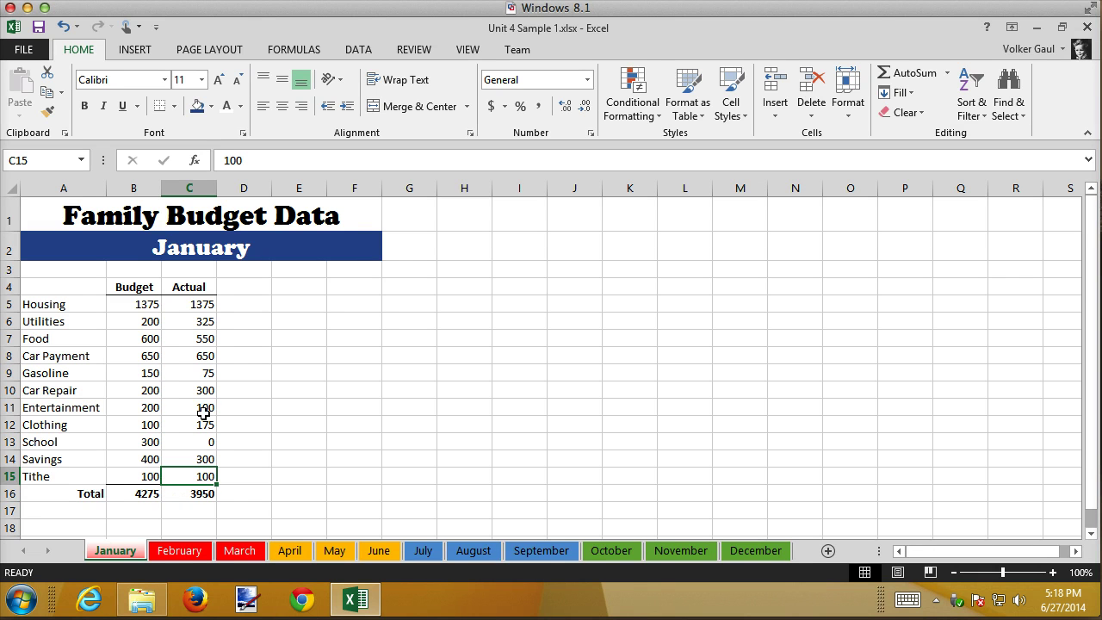
left_click(184, 553)
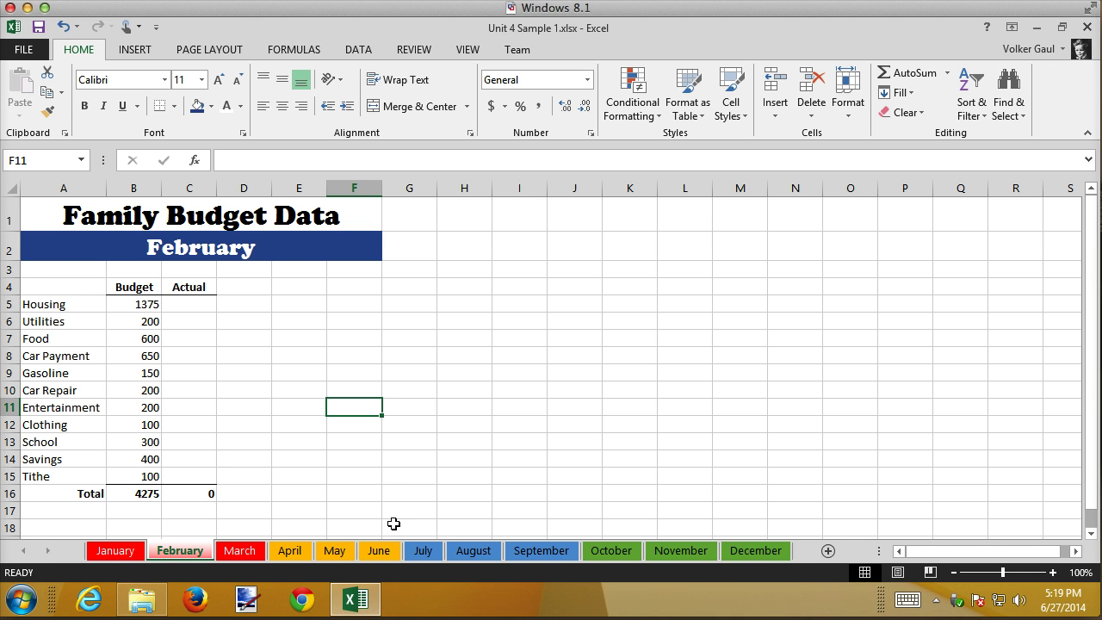
left_click(131, 550)
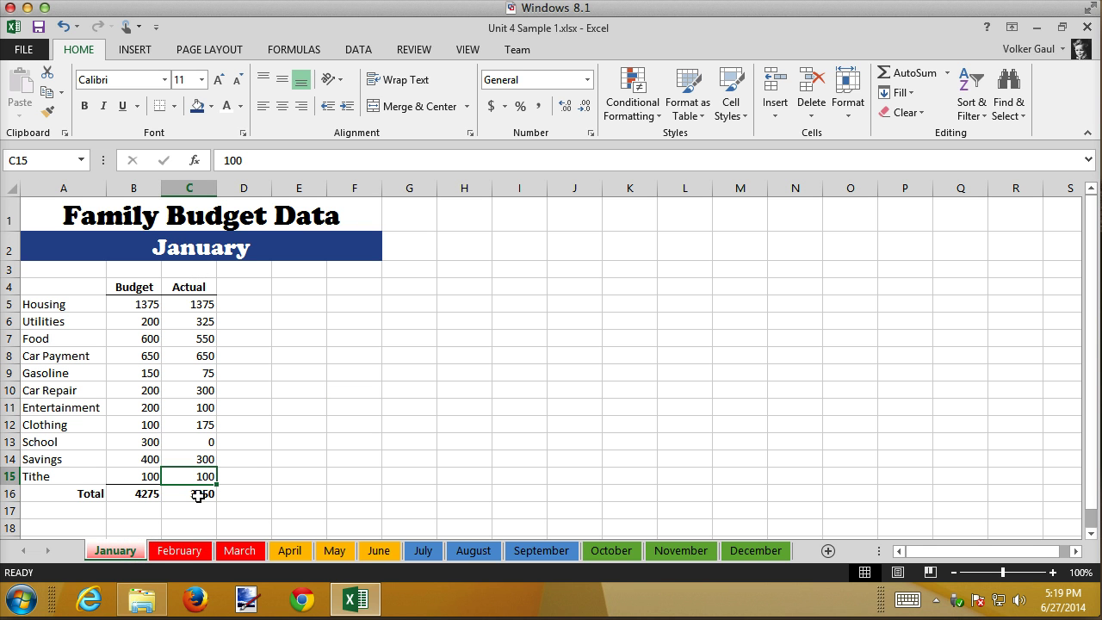
left_click(190, 549)
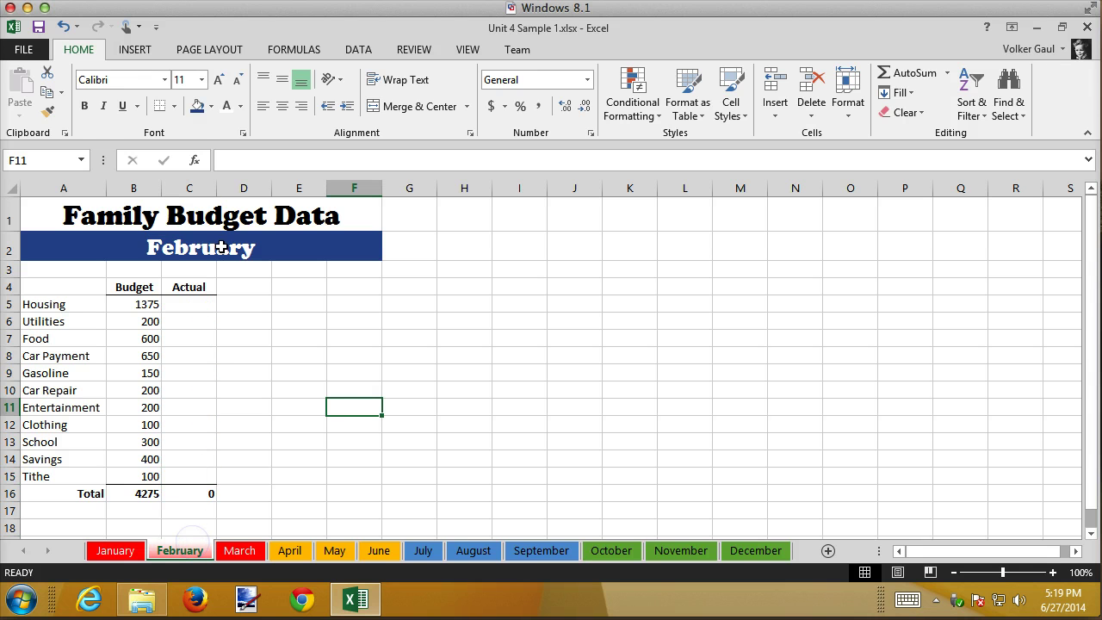
left_click(115, 551)
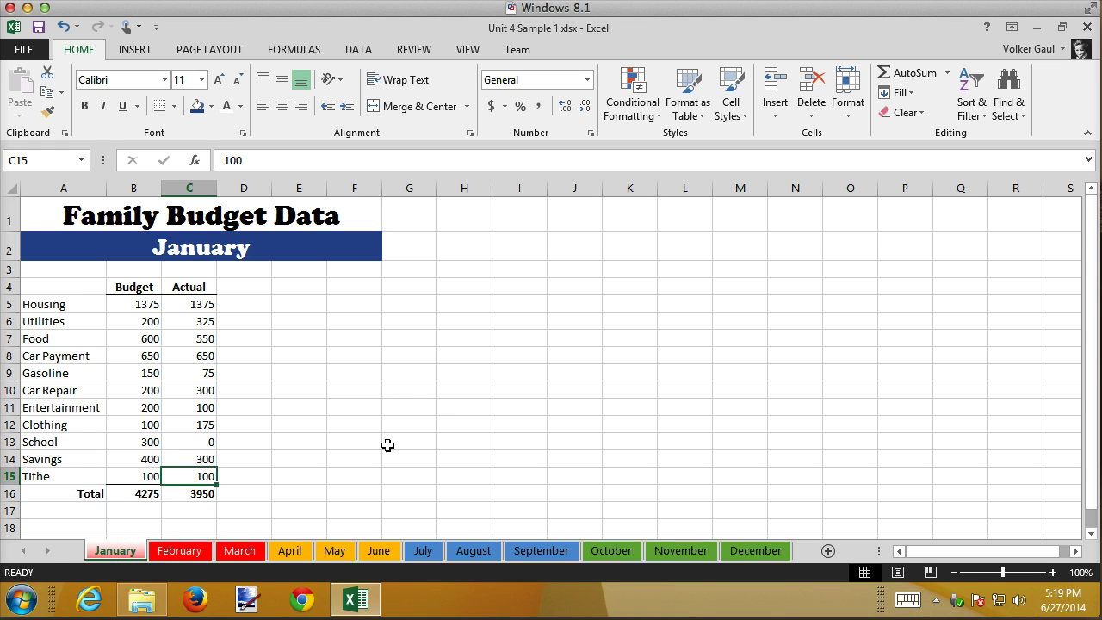
Step: Group October–December and set Car Payment budget to 0 and Car Repair to 400
left_click(620, 552)
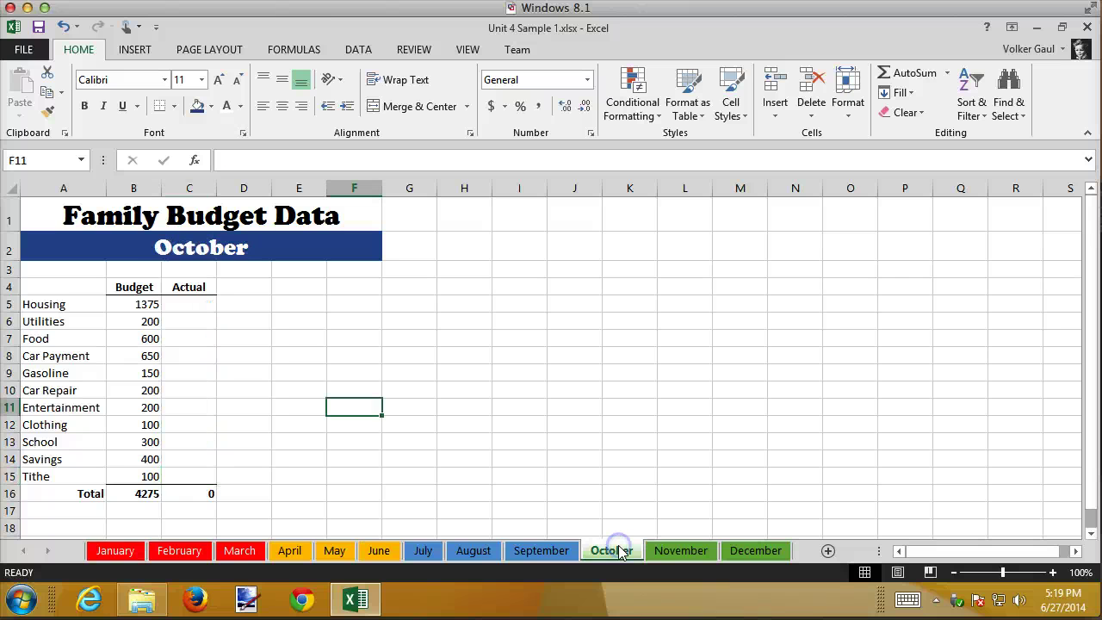
left_click(751, 552, "shift")
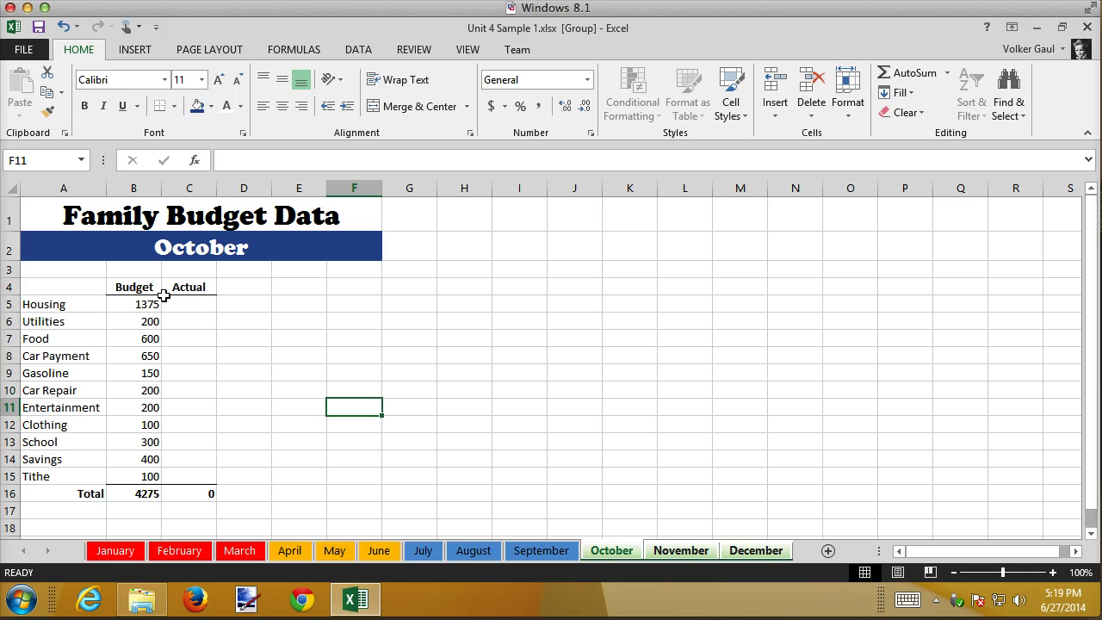
left_click(149, 355)
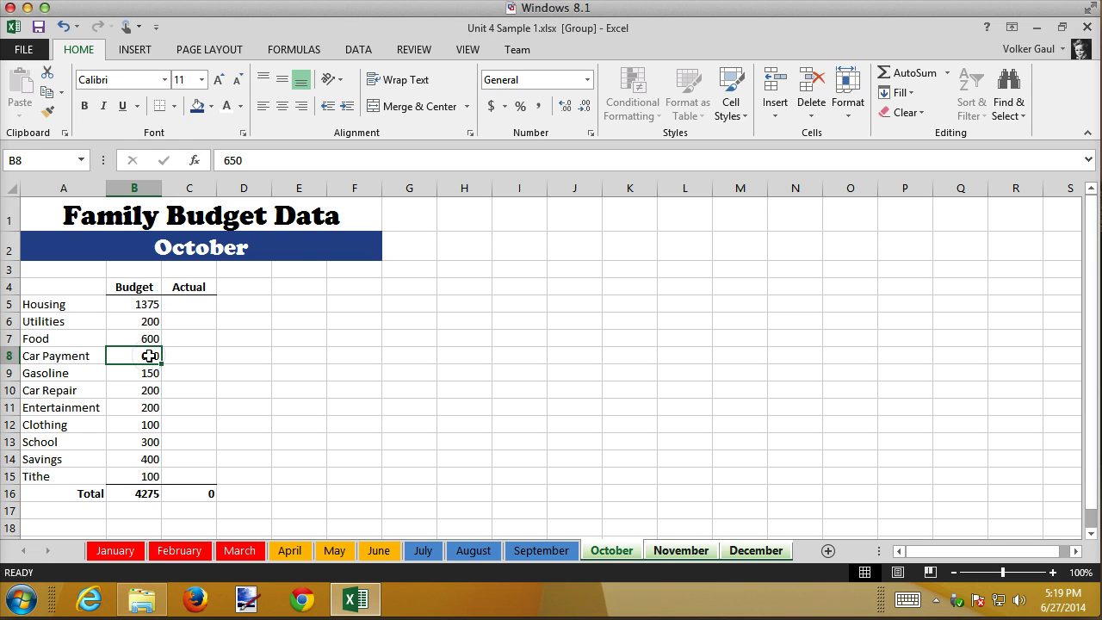
type("0")
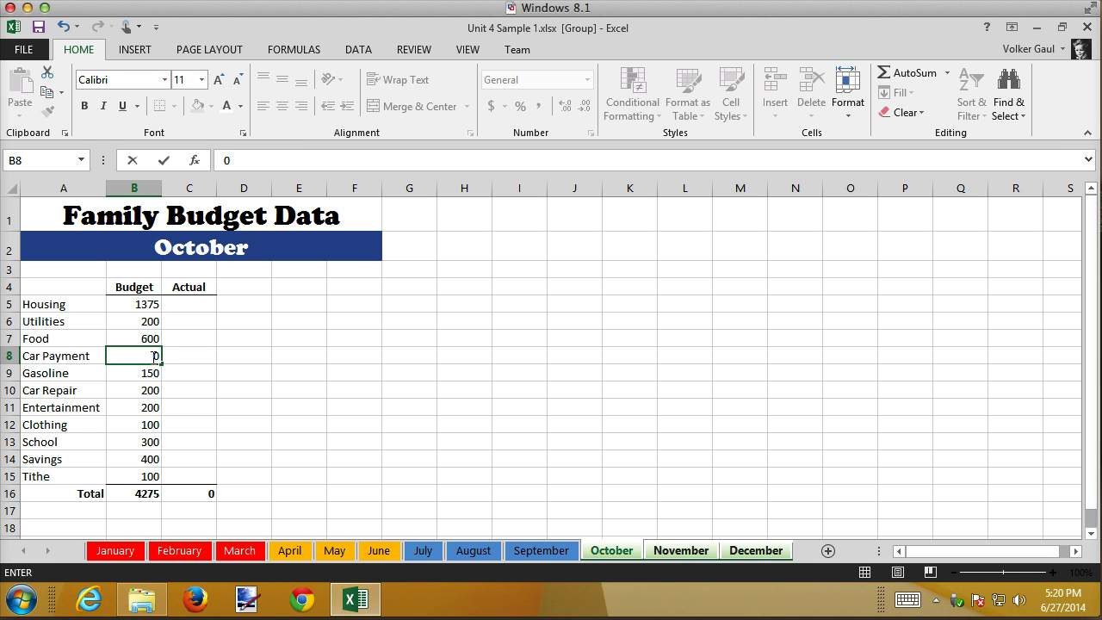
left_click(143, 392)
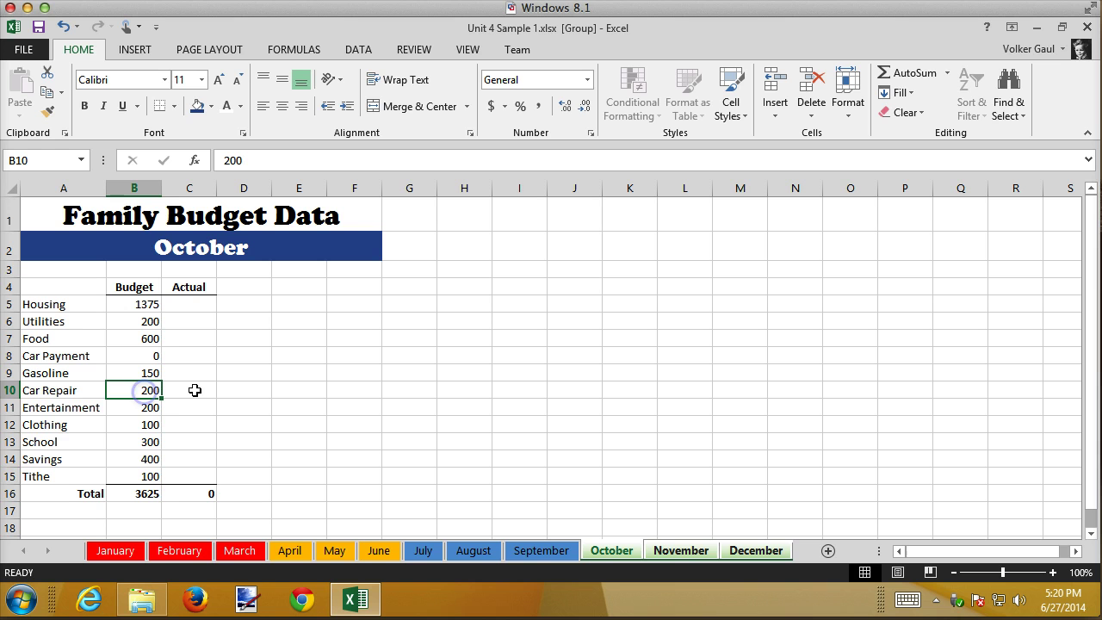
type("400")
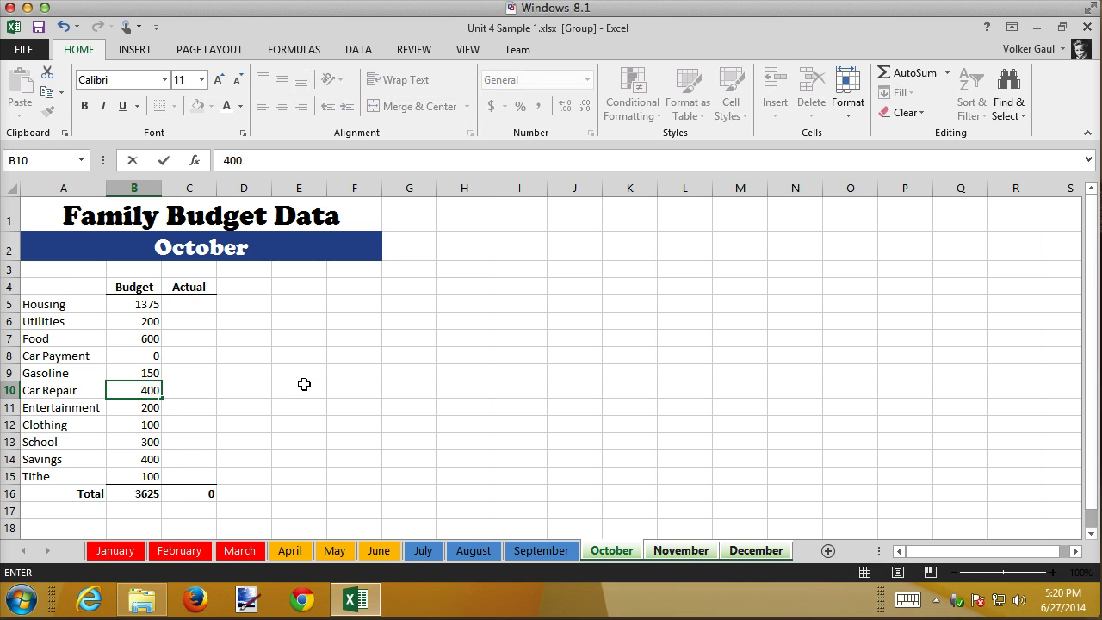
key("Return")
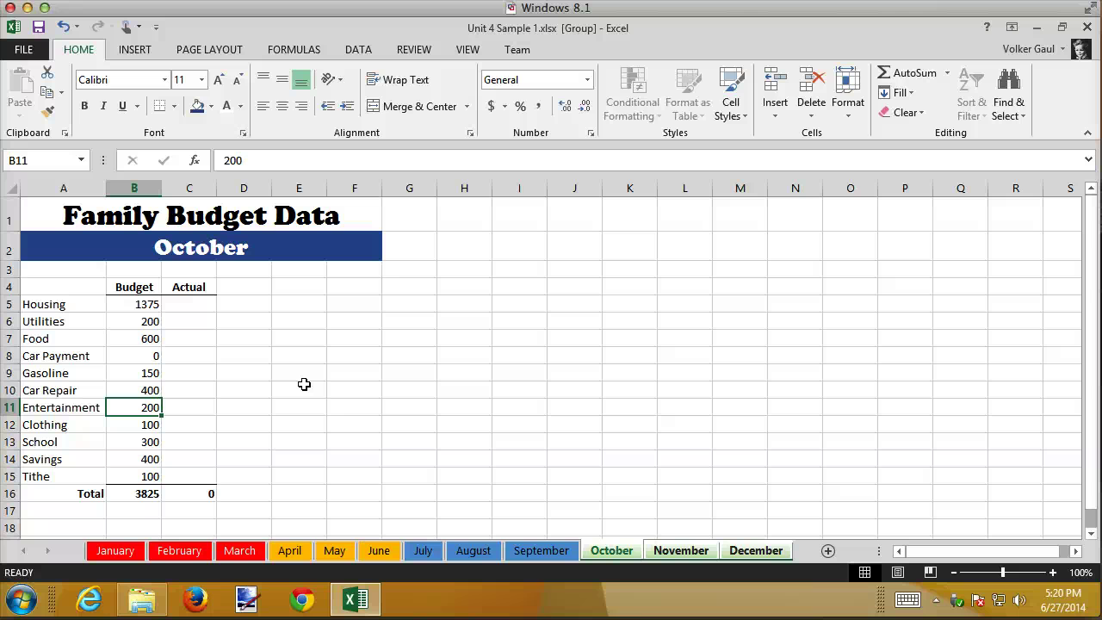
Step: Set the Entertainment budget to 250, Tithe to 150 and Savings to 750
type("250")
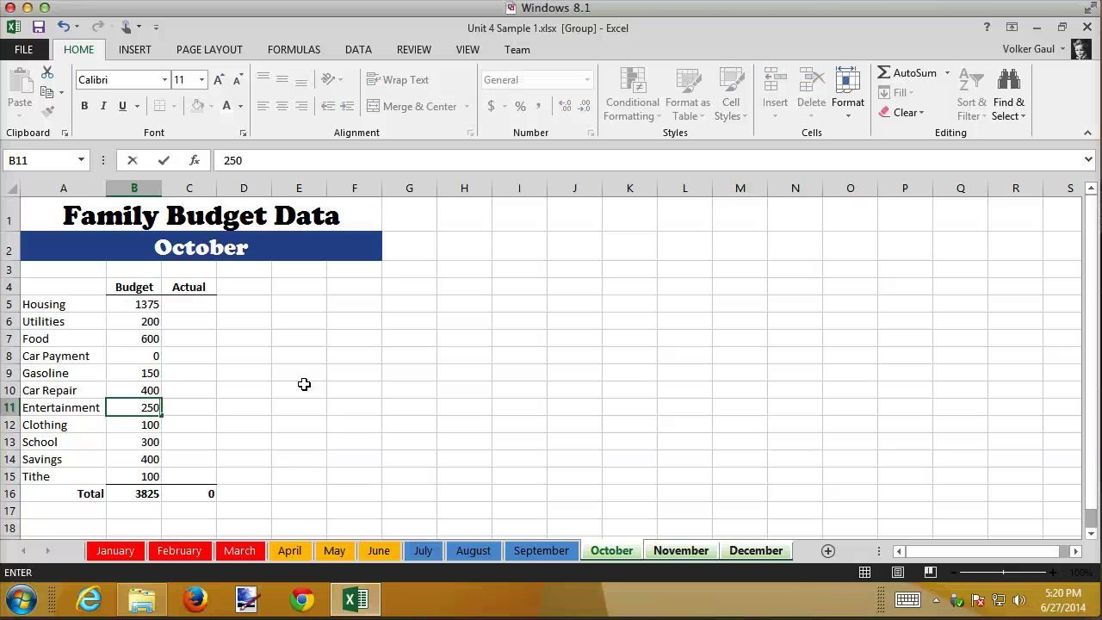
key("Return")
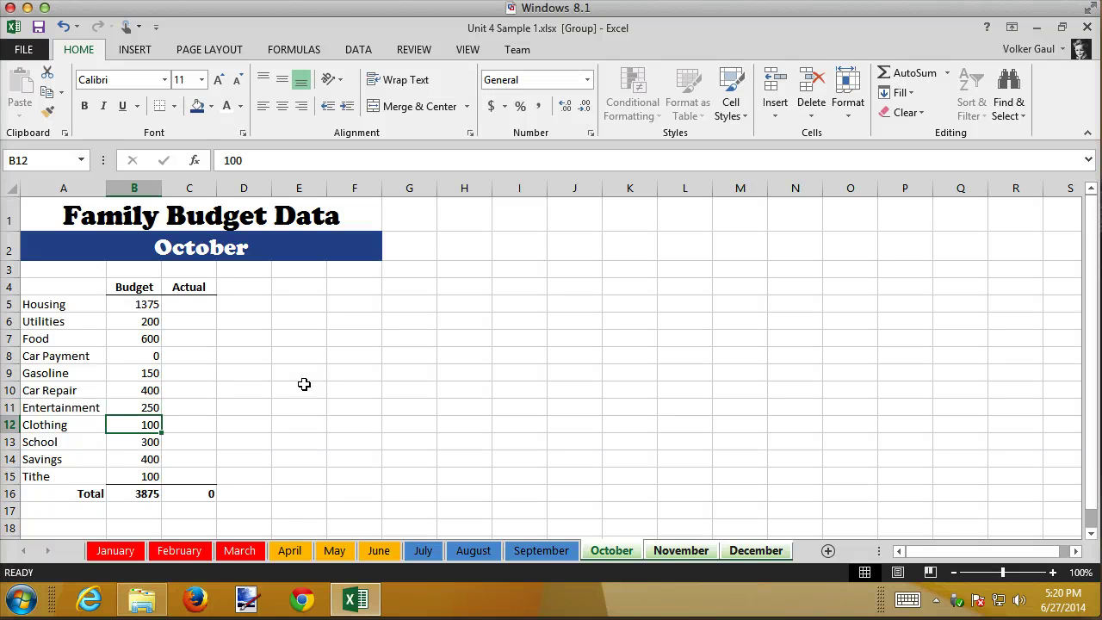
key("Down")
key("Down")
key("Down")
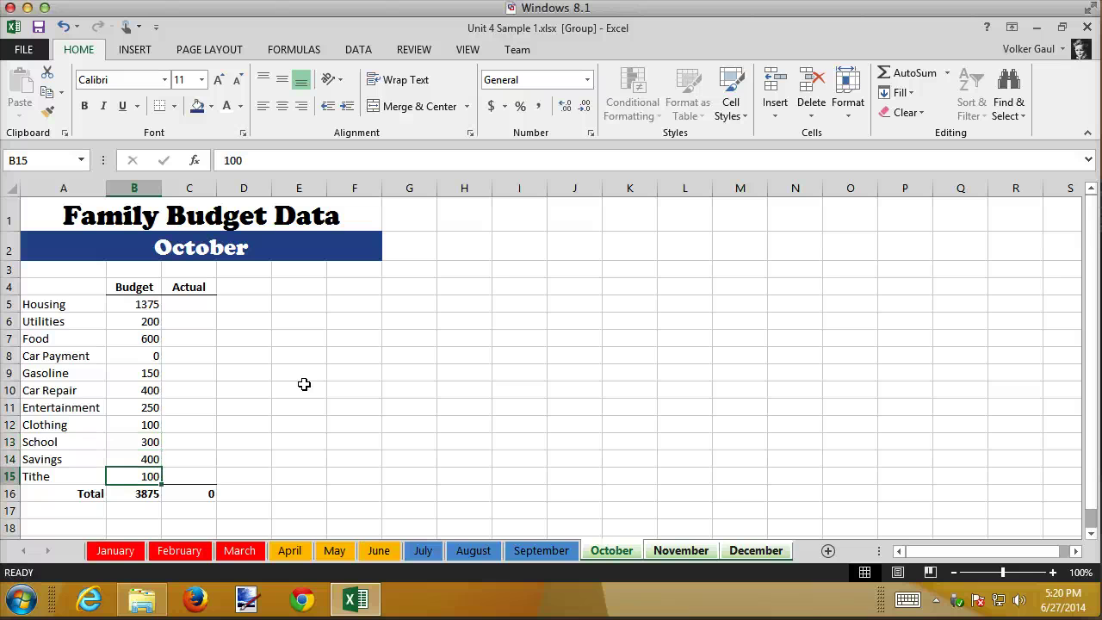
type("150")
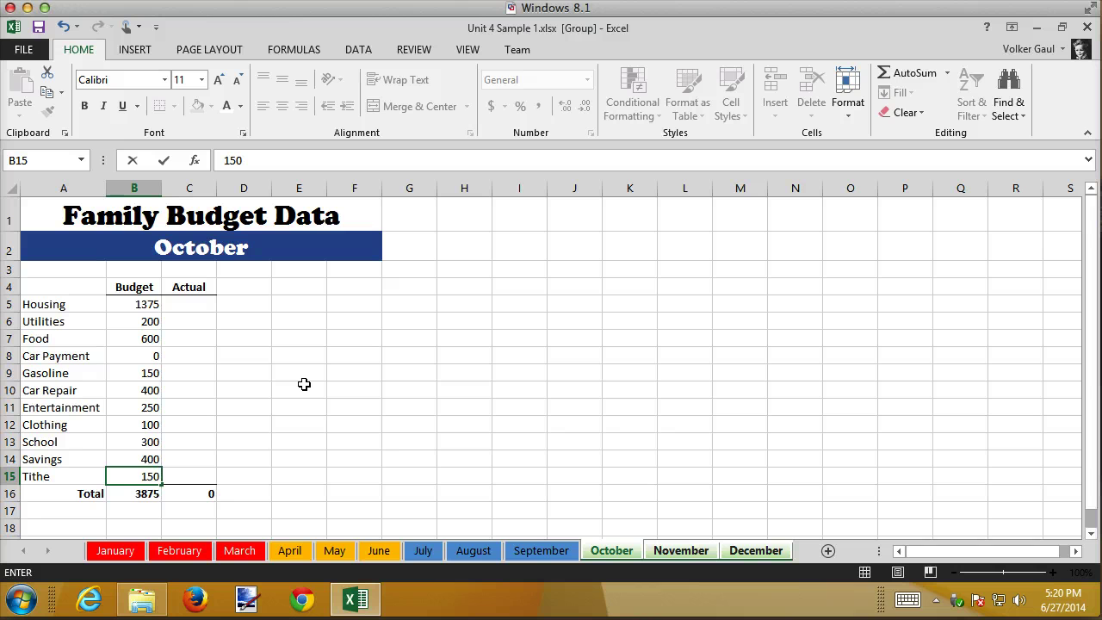
key("ctrl+Return")
key("Up")
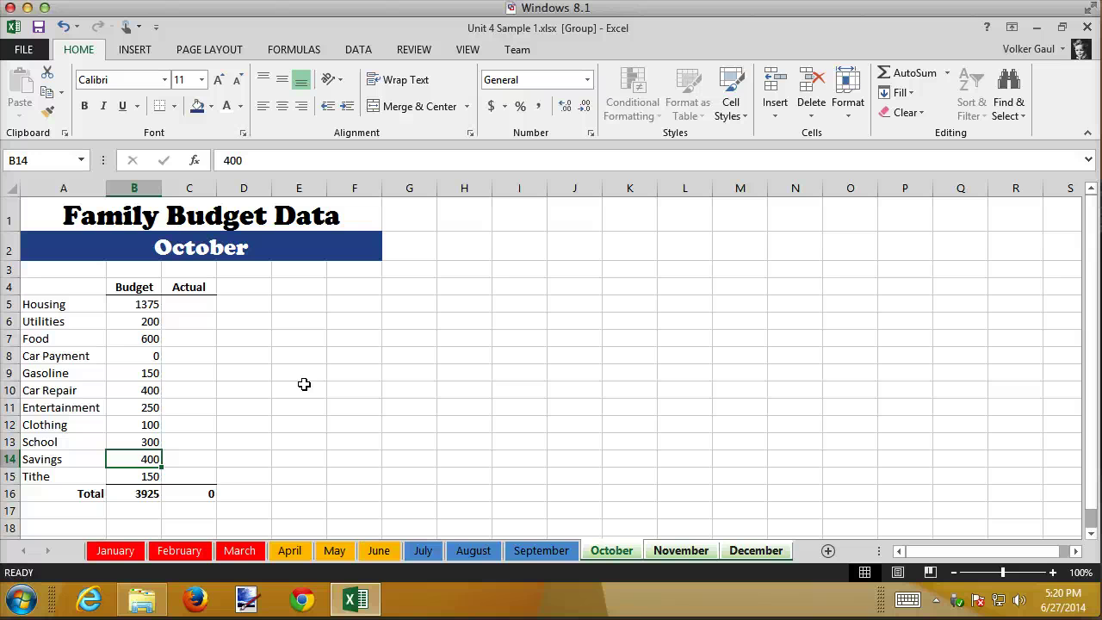
type("750")
key("Return")
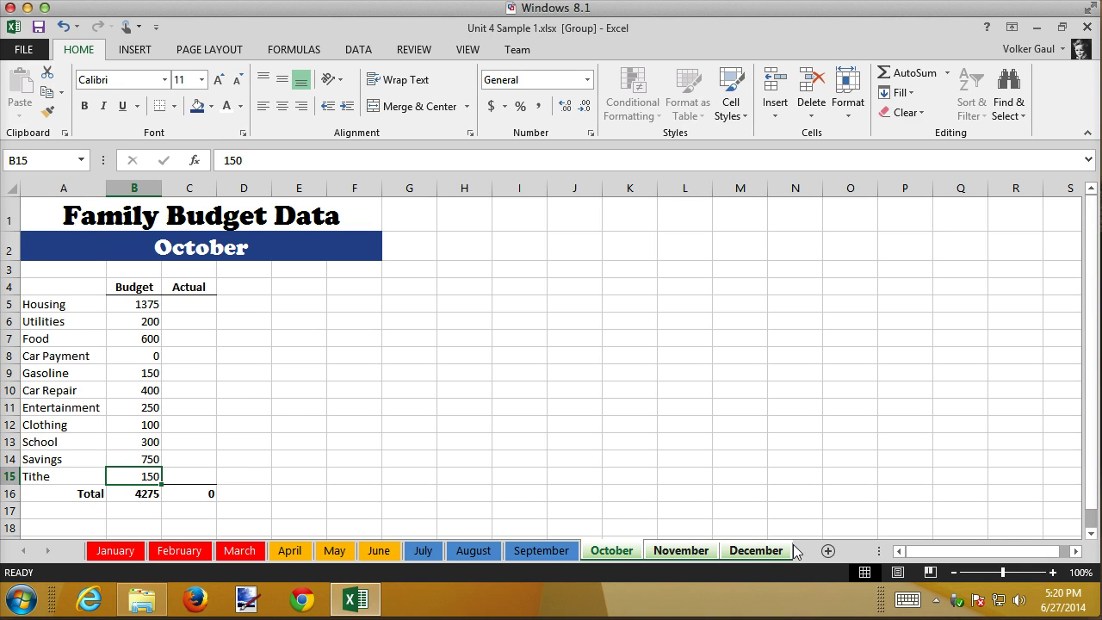
Step: Group January through December and open the left page-header section in Page Layout view
left_click(104, 553)
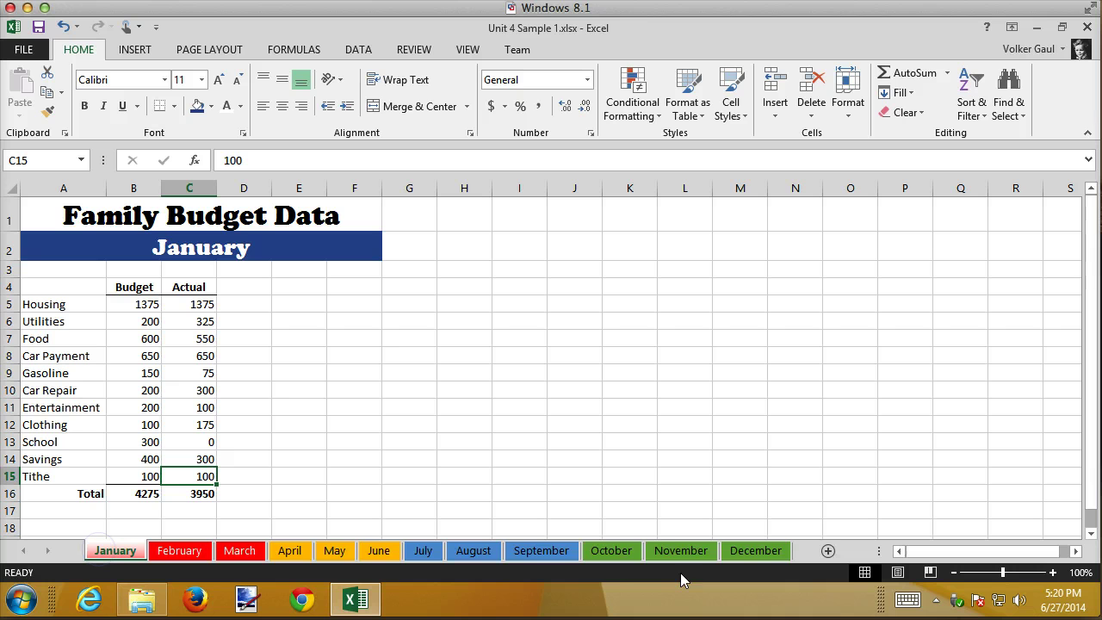
left_click(771, 552, "shift")
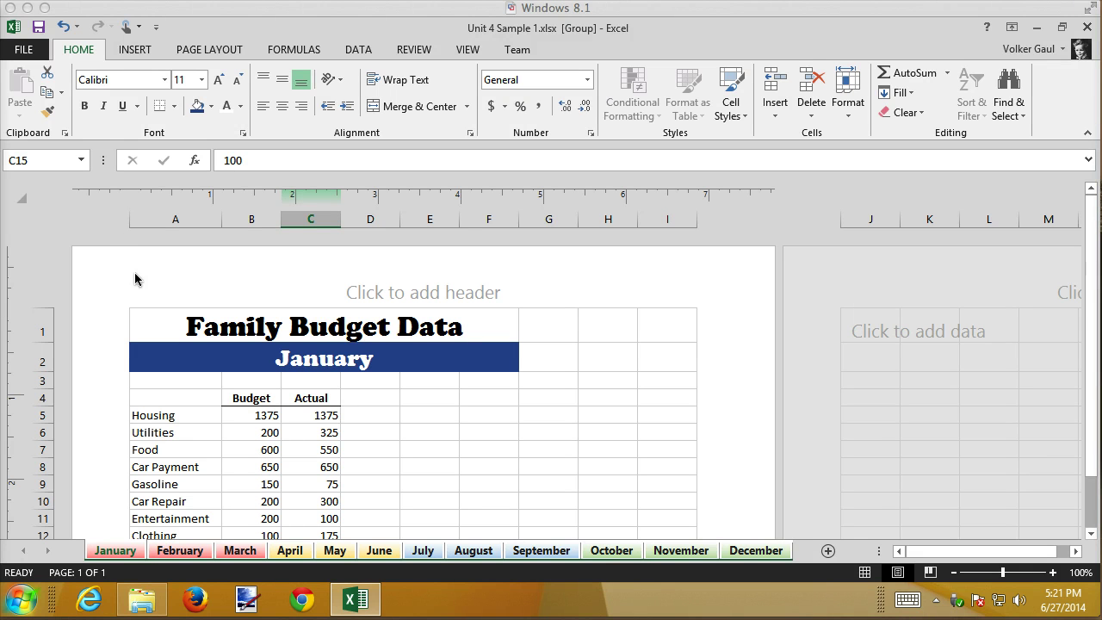
left_click(154, 295)
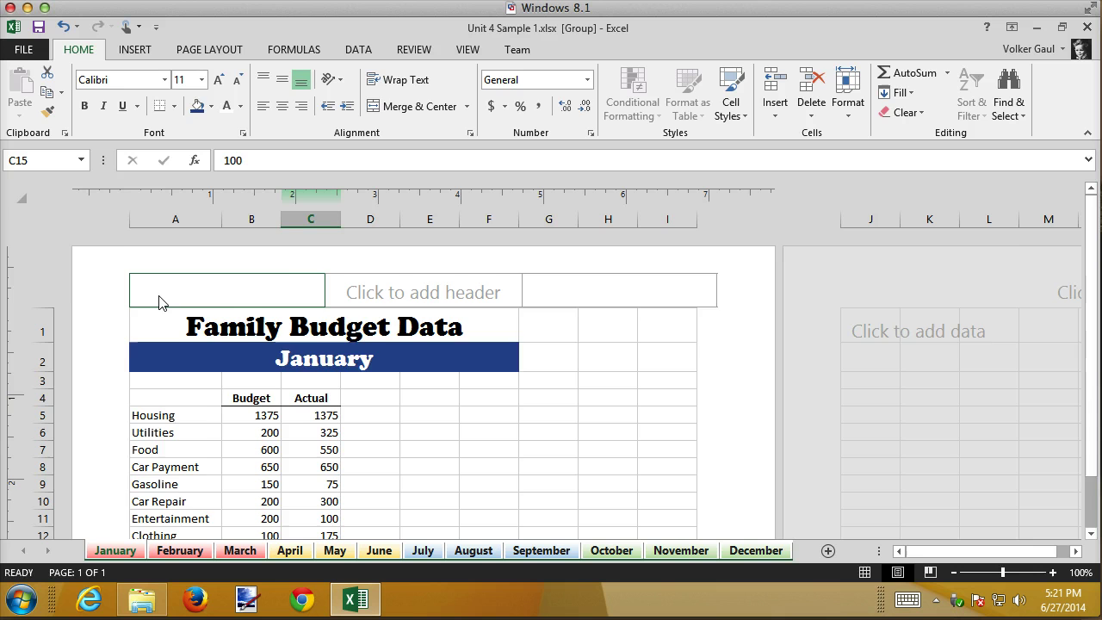
type("Volk")
key("Escape")
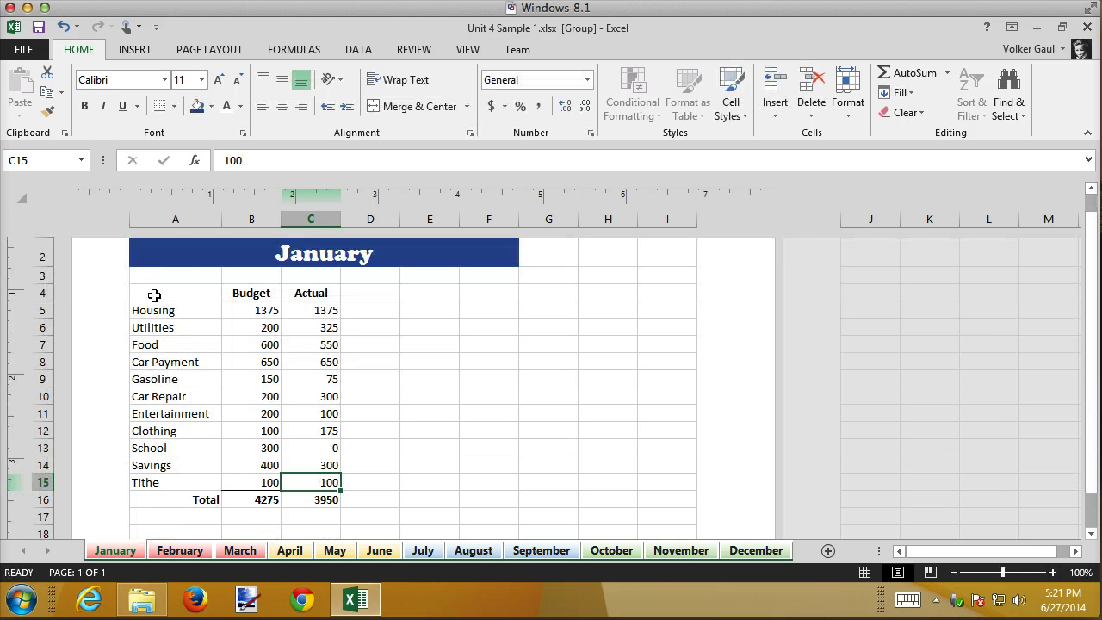
scroll(153, 293, "down", 11)
scroll(151, 298, "up", 9)
scroll(150, 298, "up", 3)
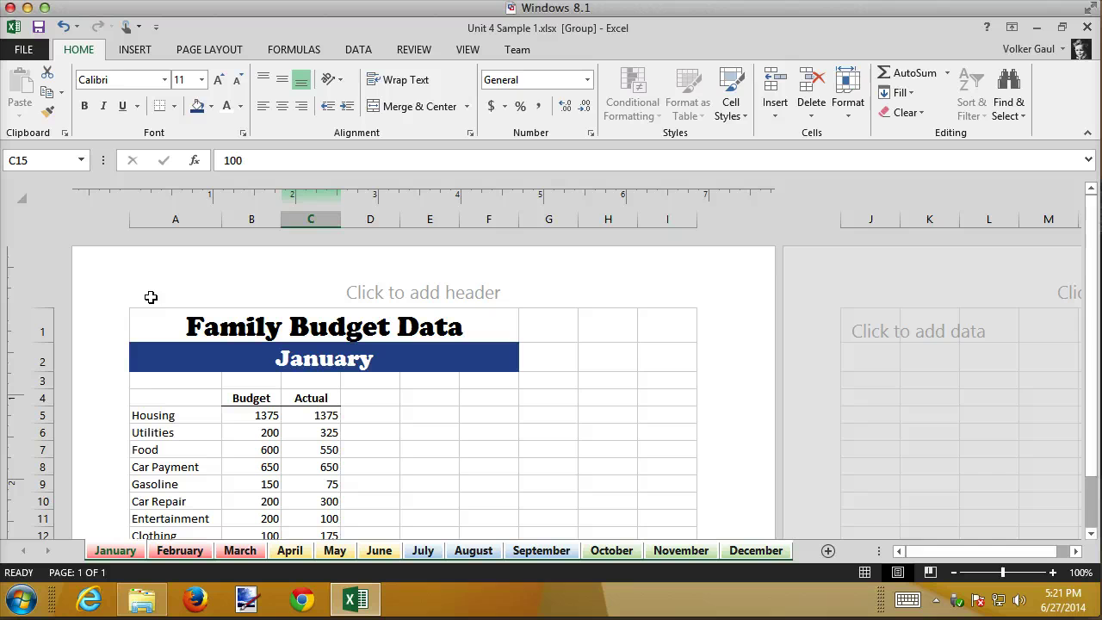
Step: Put the author's name in the left header and the current date in the right header
left_click(177, 290)
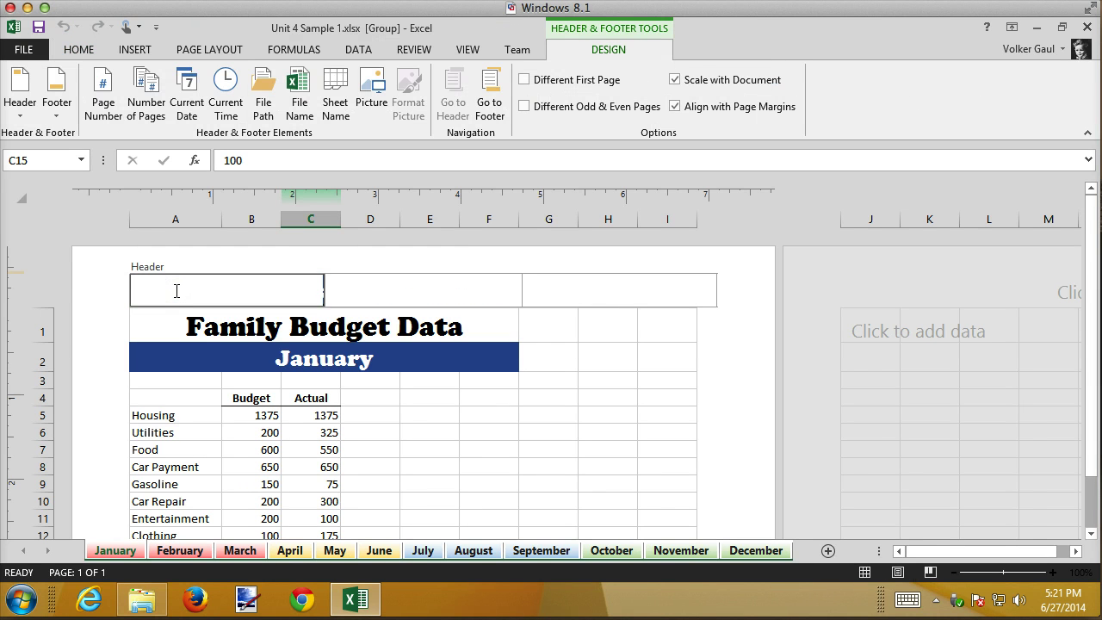
type("Volker Gaul")
left_click(585, 285)
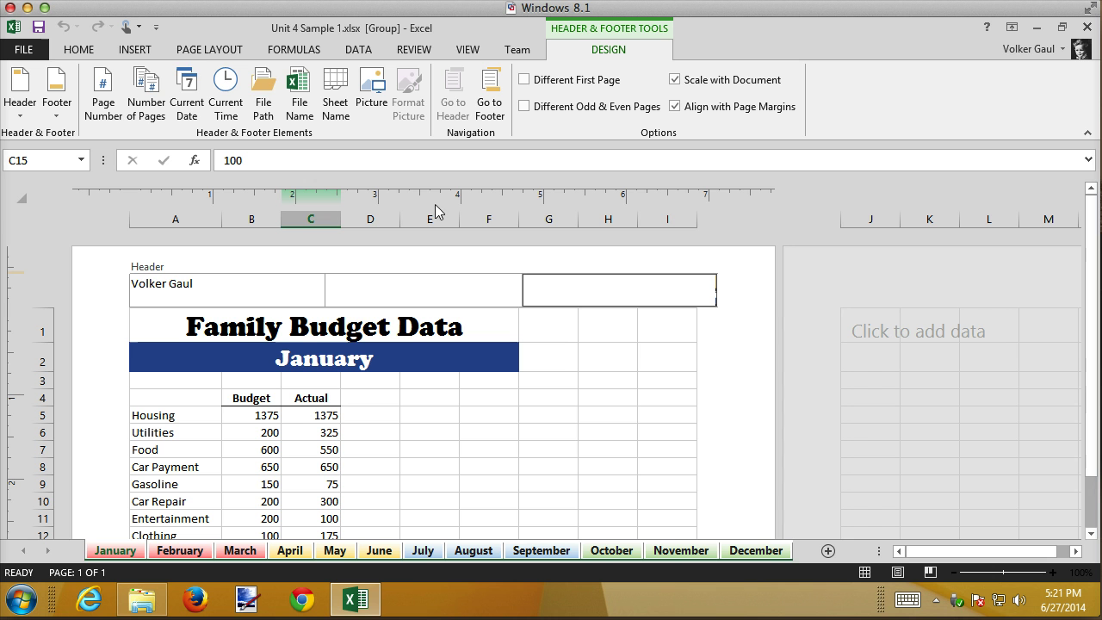
left_click(180, 78)
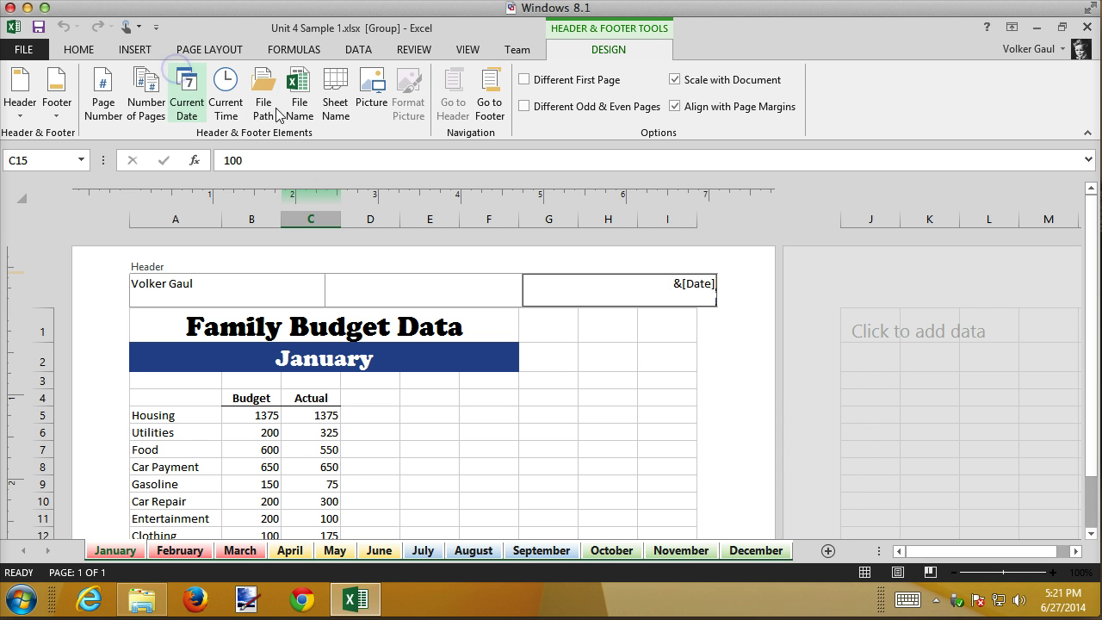
Step: Add a right footer showing the file name with the sheet name below it
left_click(487, 101)
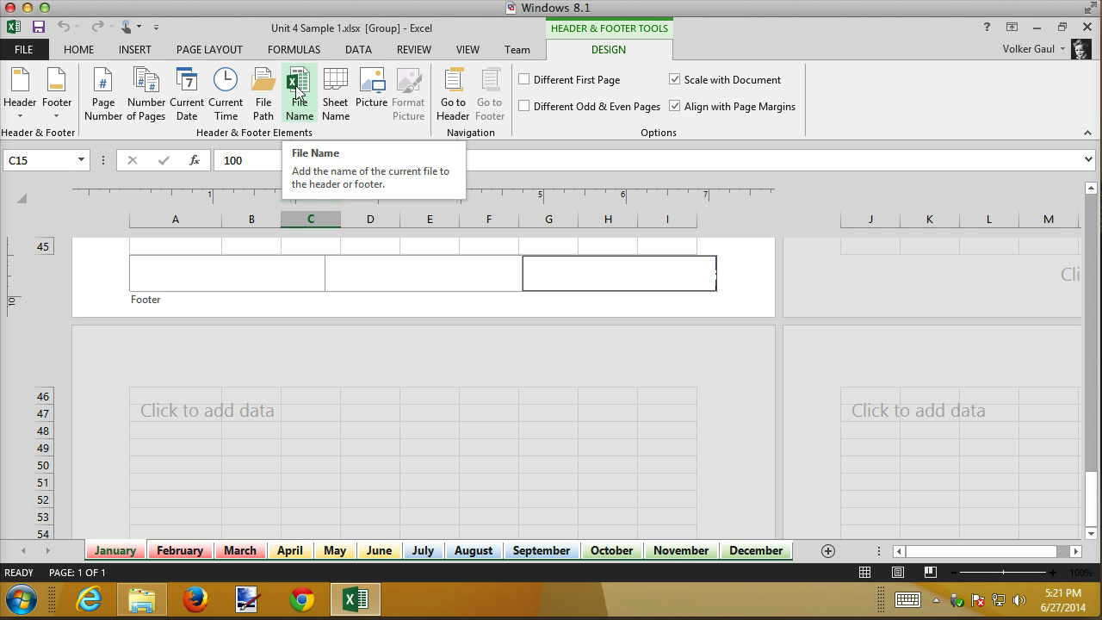
left_click(297, 91)
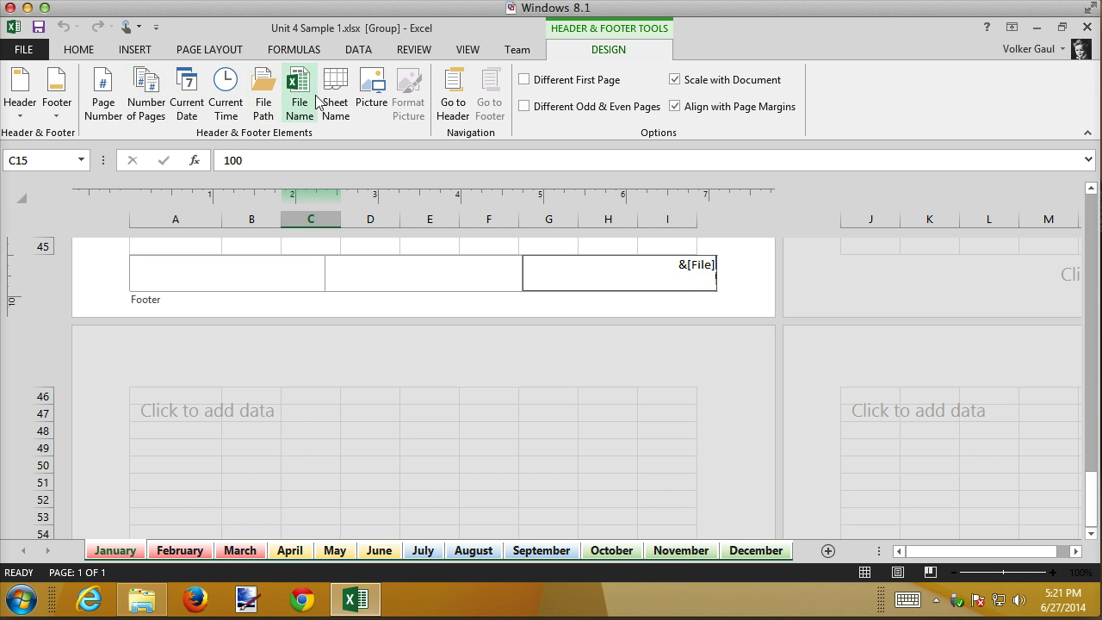
left_click(338, 98)
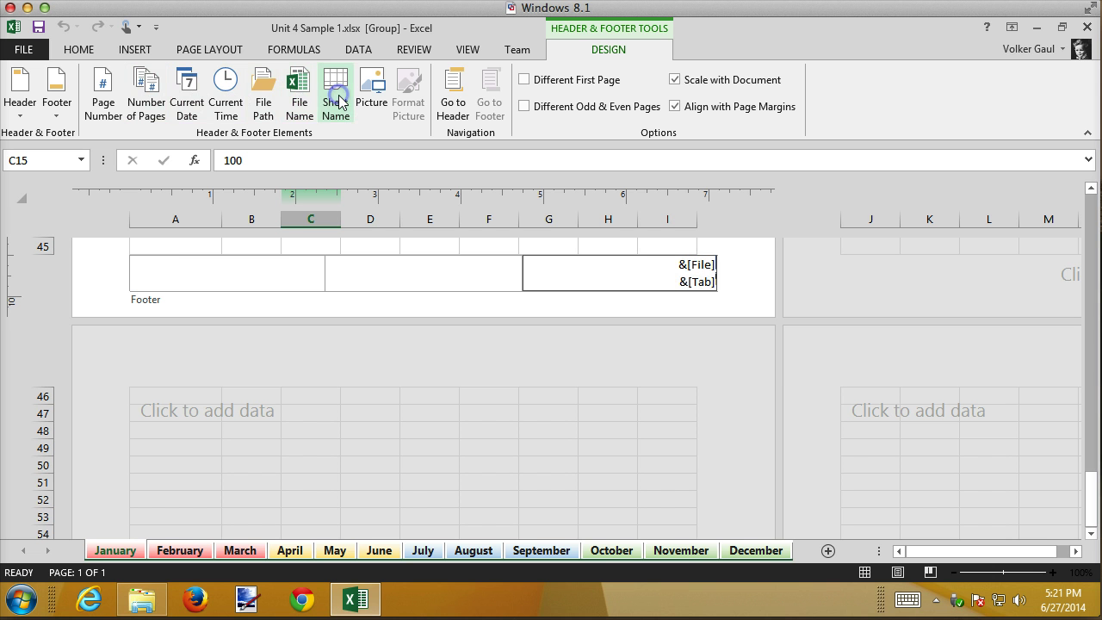
left_click(490, 246)
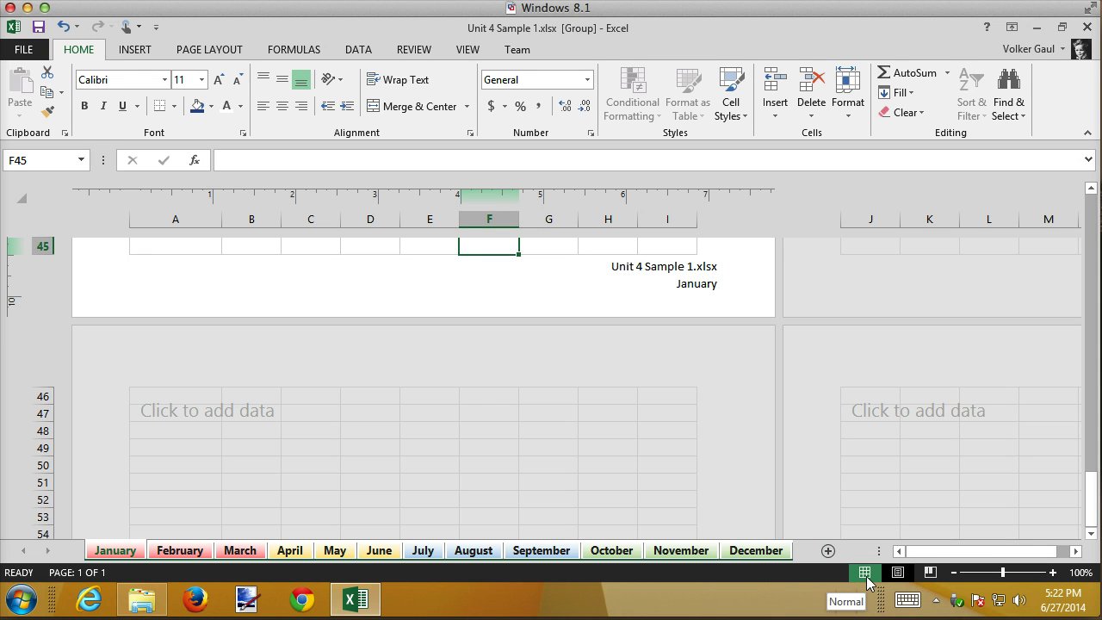
Step: Scroll through the July sheet to confirm its header and footer
left_click(422, 552)
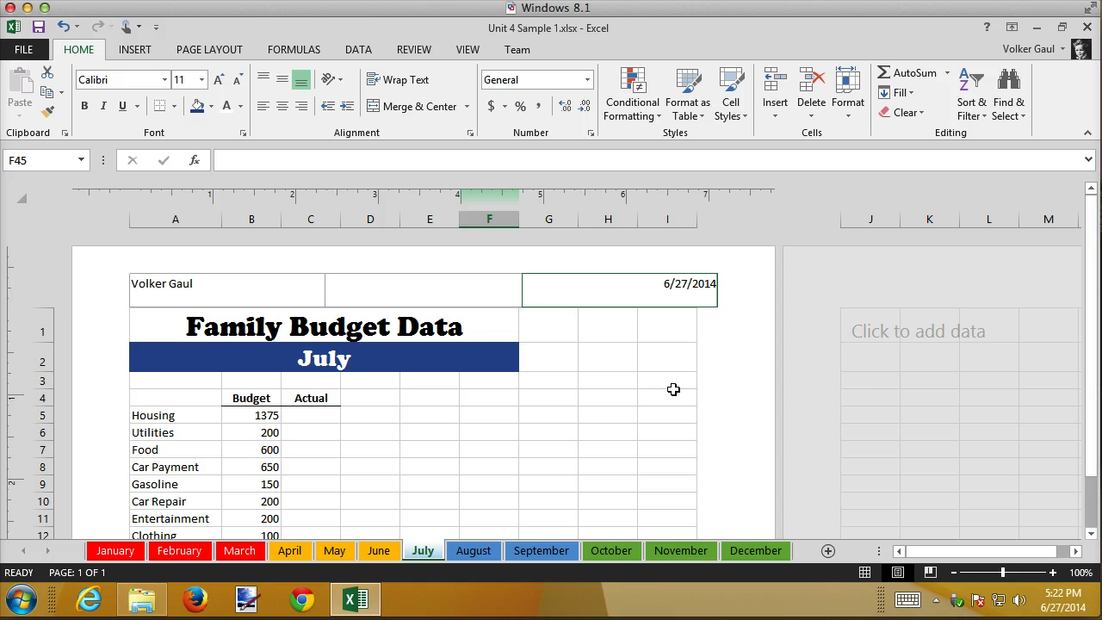
scroll(654, 376, "down", 13)
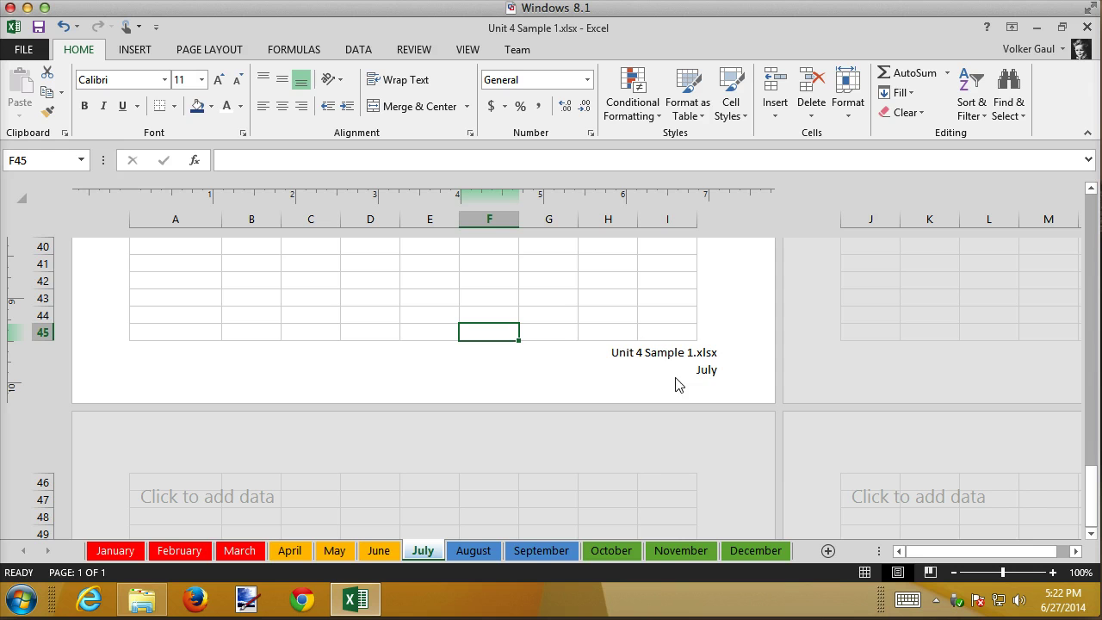
scroll(659, 366, "up", 13)
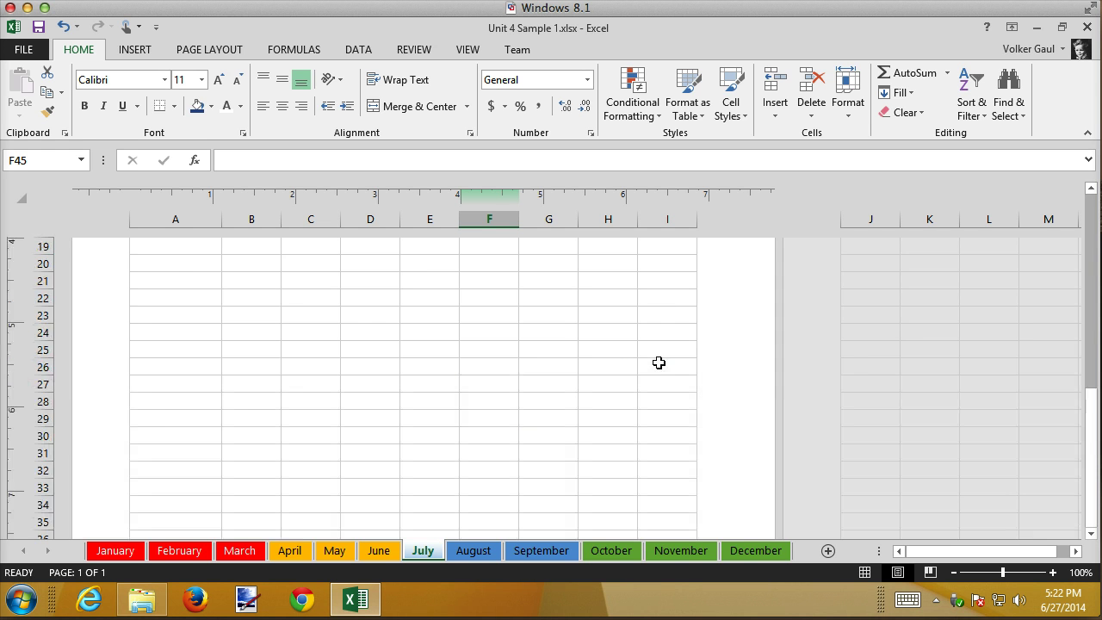
Step: Confirm the December sheet's header and footer, then return to January
left_click(757, 551)
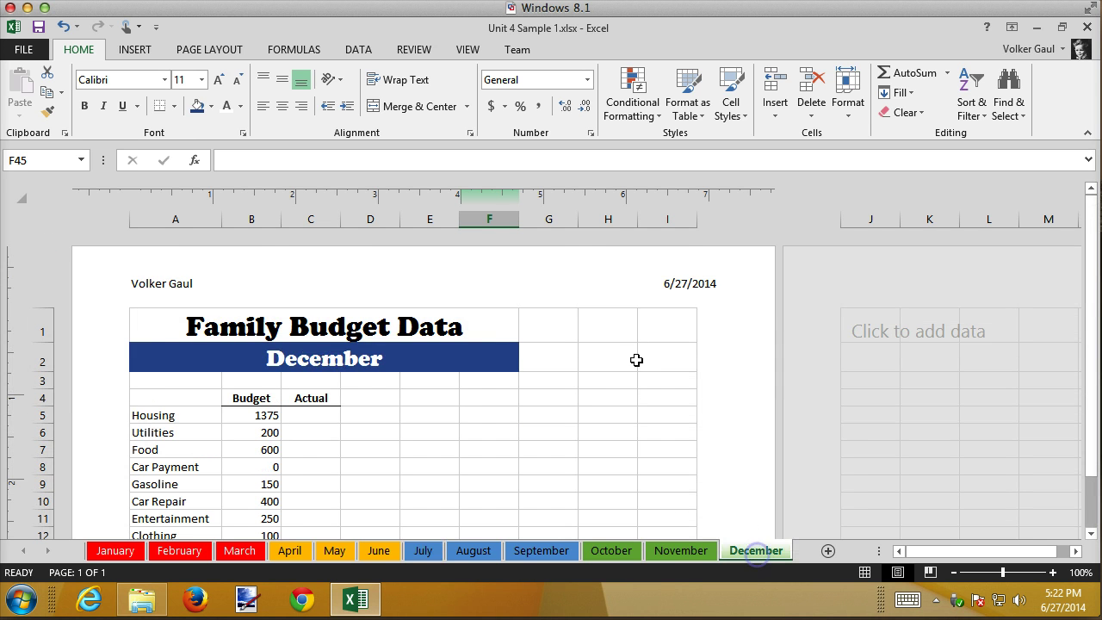
scroll(650, 339, "down", 5)
scroll(652, 339, "down", 5)
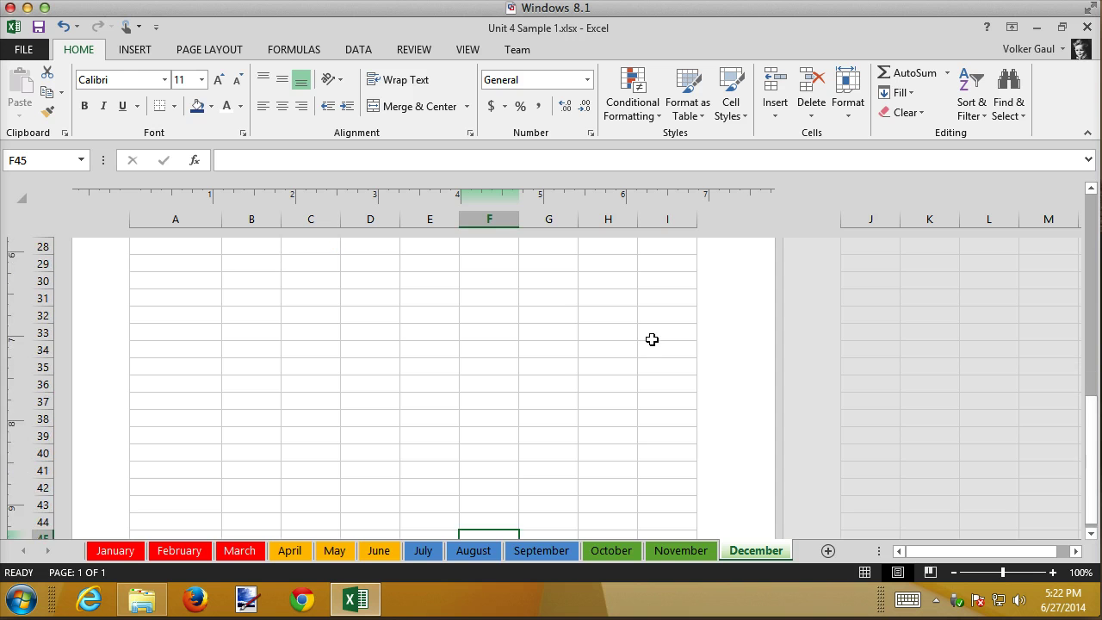
scroll(652, 339, "up", 12)
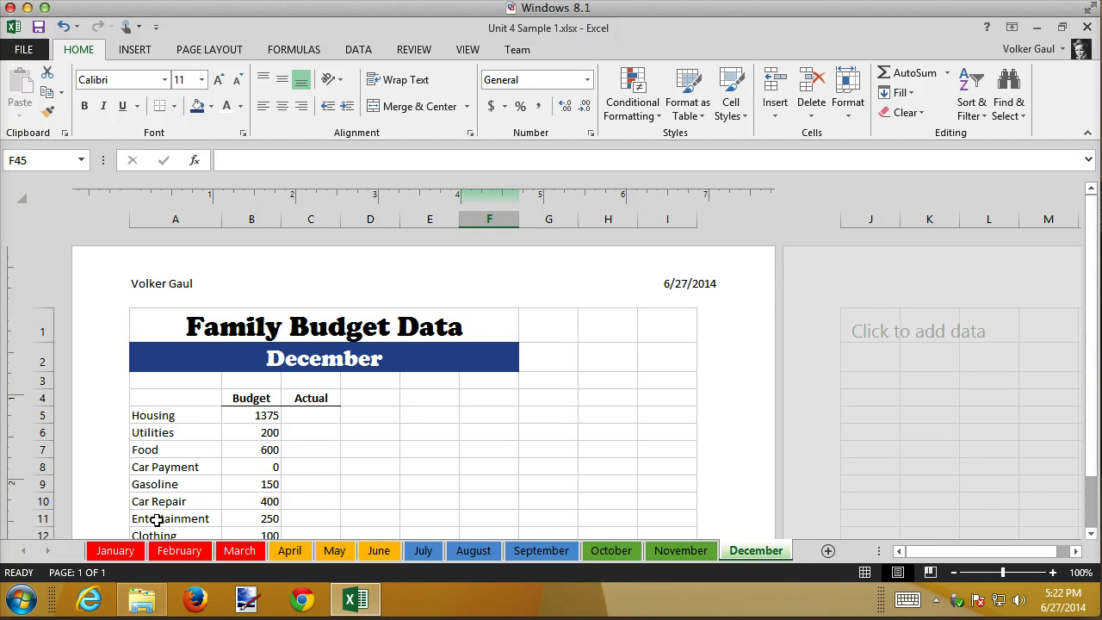
left_click(130, 553)
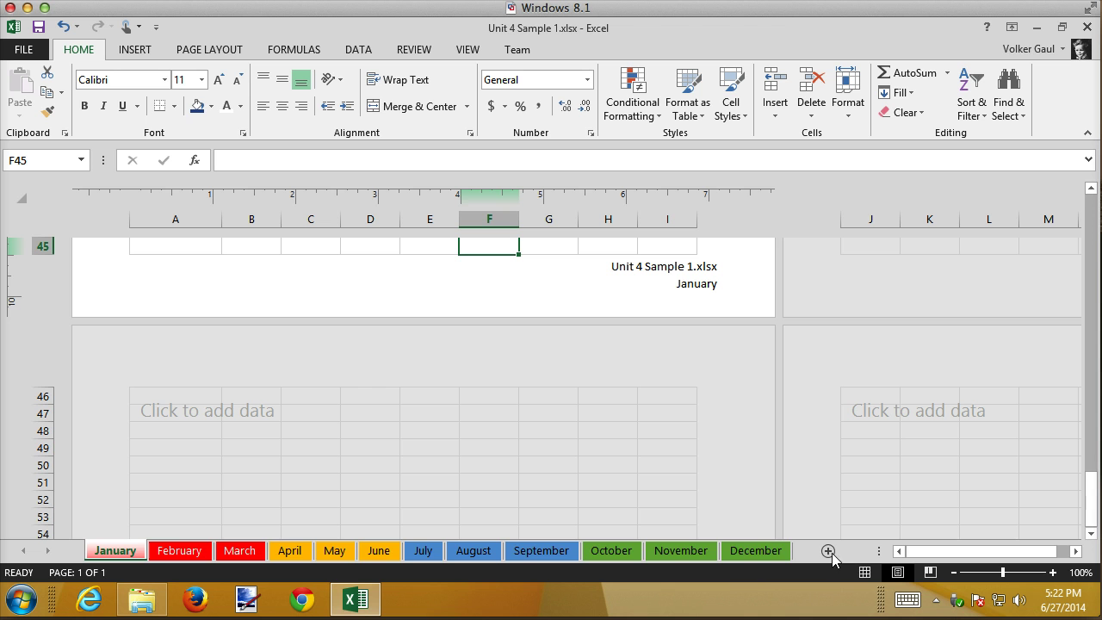
Step: Group all twelve month sheets, switch them to Normal view, and scroll back to the top
left_click(760, 552, "shift")
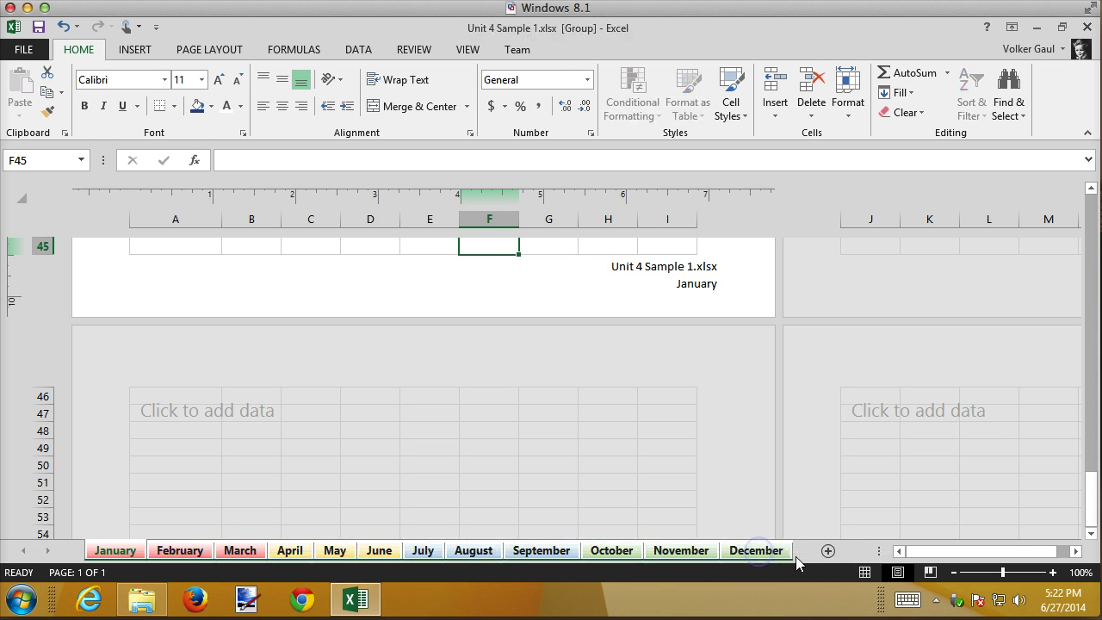
left_click(865, 573)
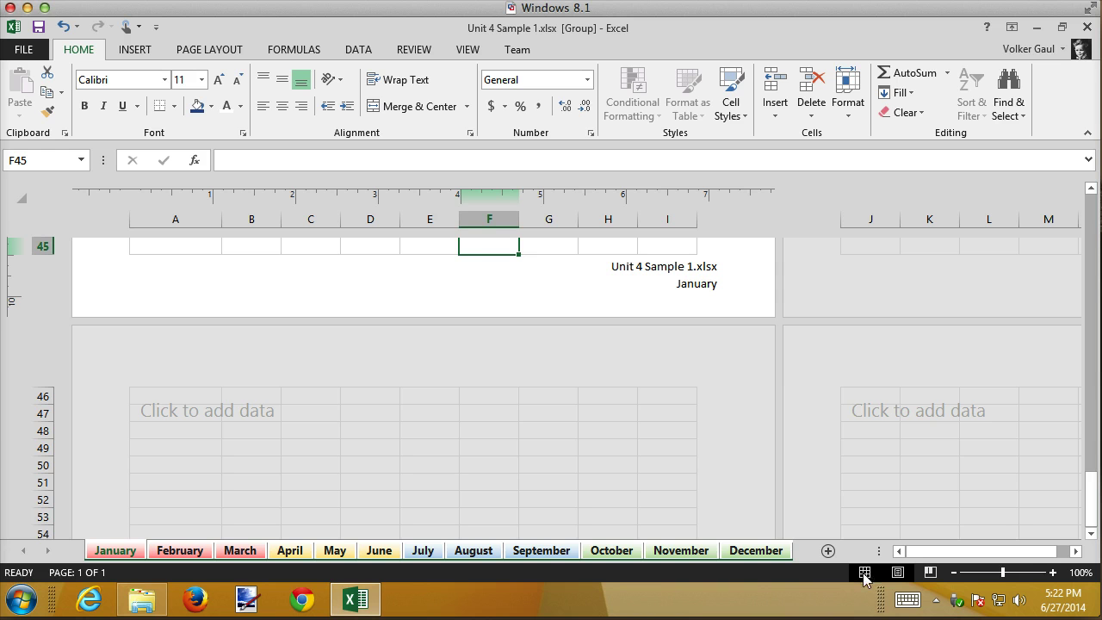
left_click(865, 573)
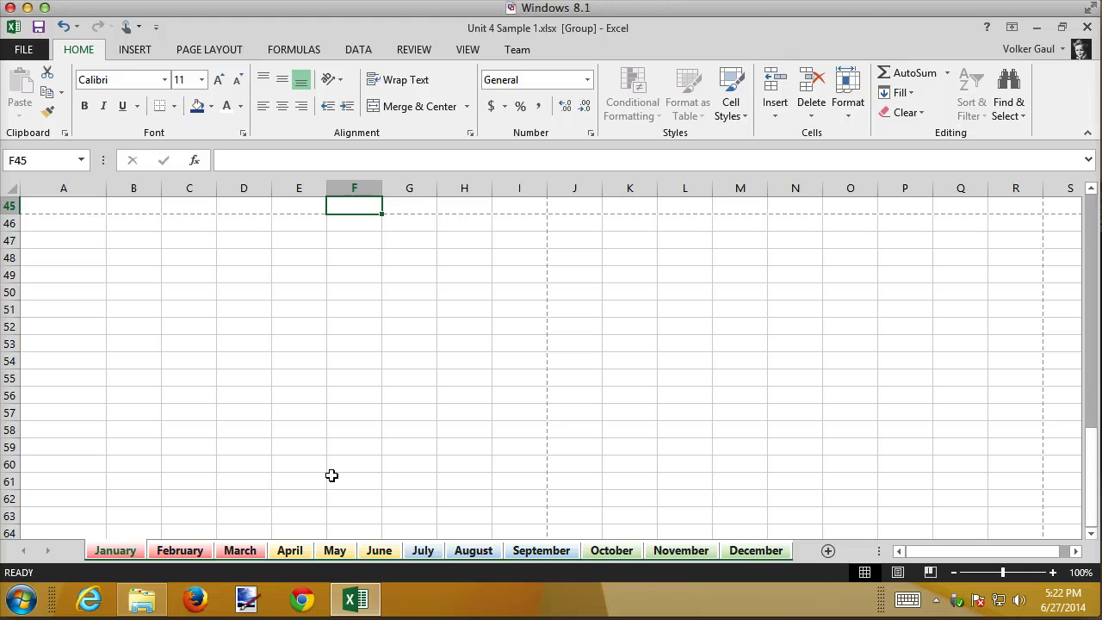
left_click(118, 550)
left_click_drag(1091, 458, 1085, 202)
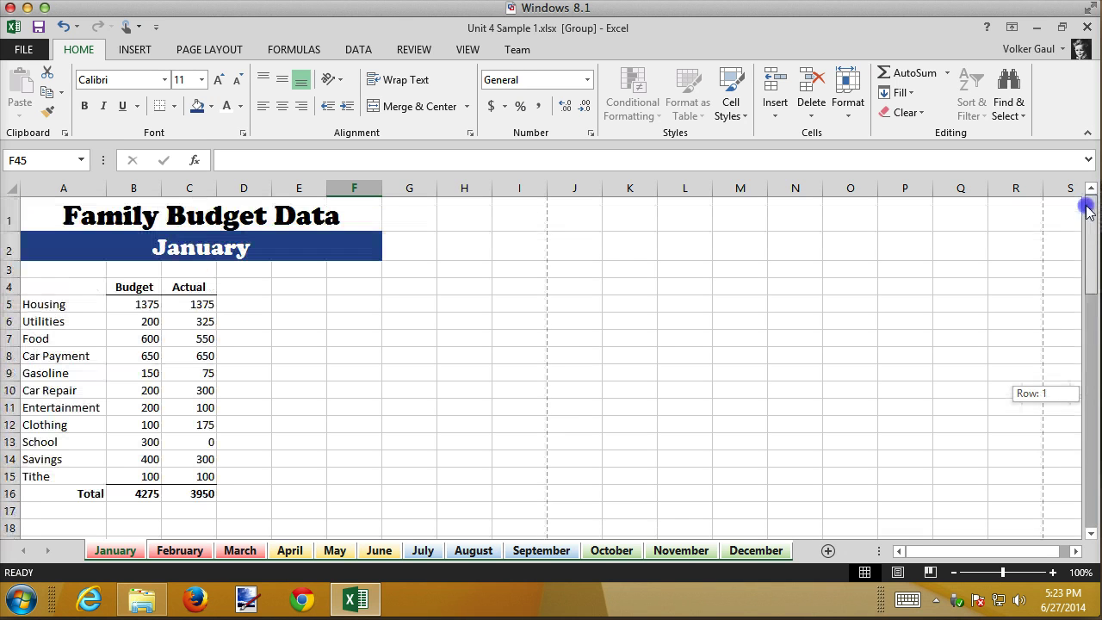
Step: Select the Family Budget Data title cell A1 and ungroup the sheets
left_click(51, 222)
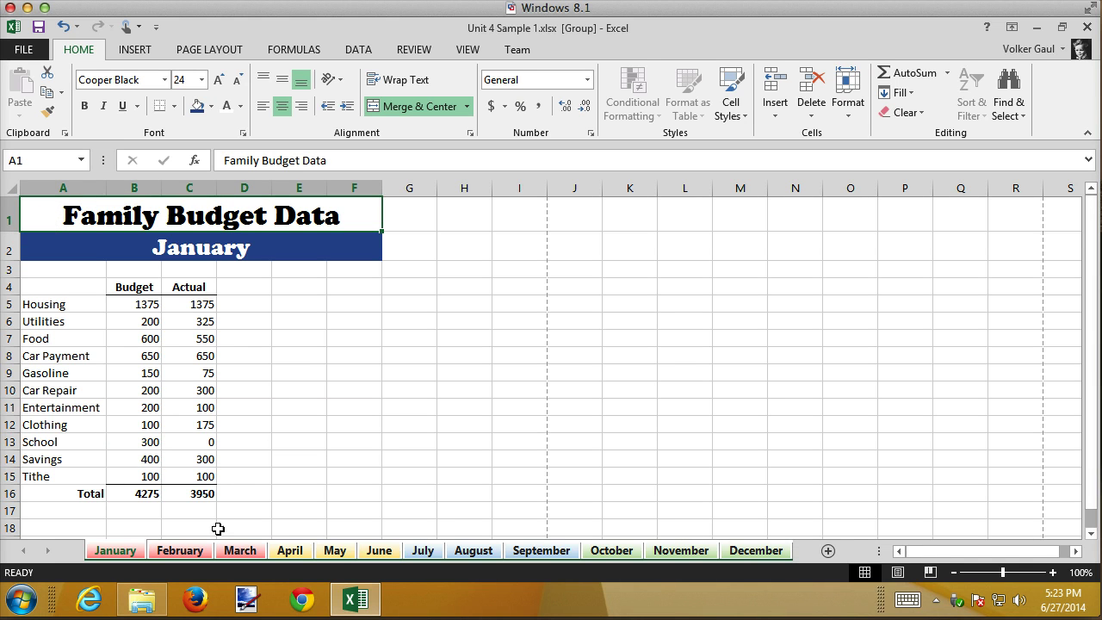
right_click(117, 553)
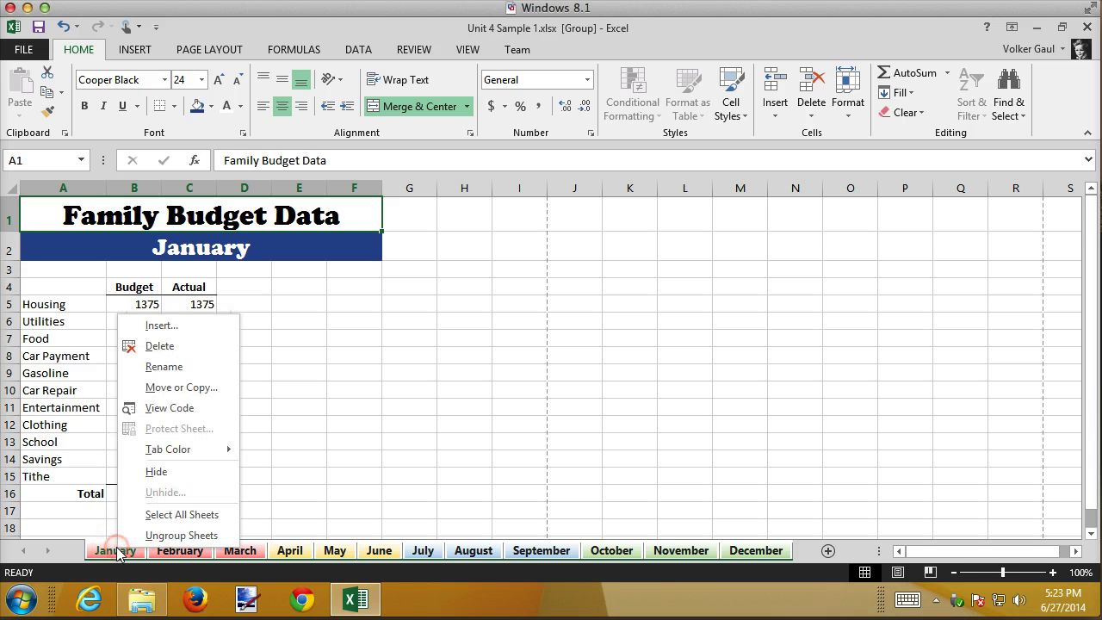
left_click(179, 535)
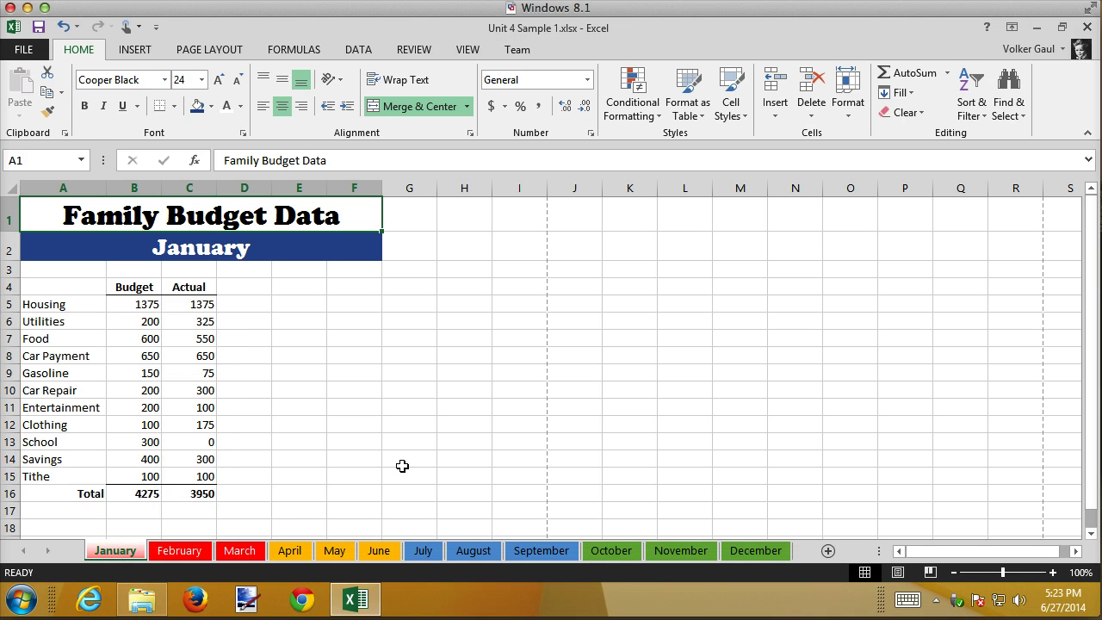